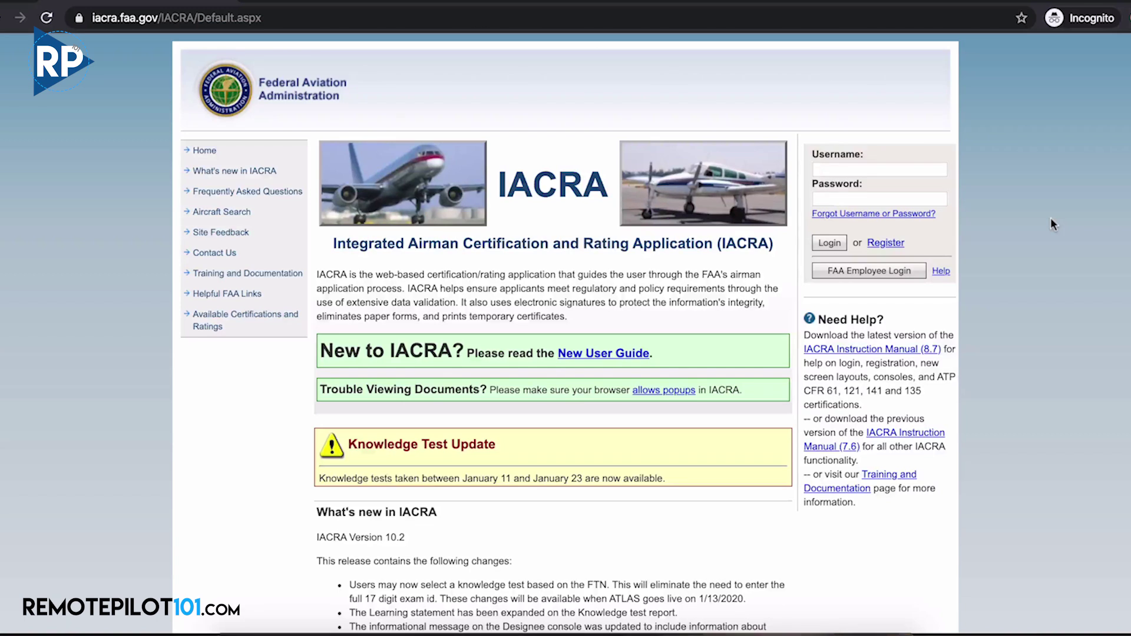
Start a new IACRA registration as an Applicant and accept the terms of service
left_click(893, 250)
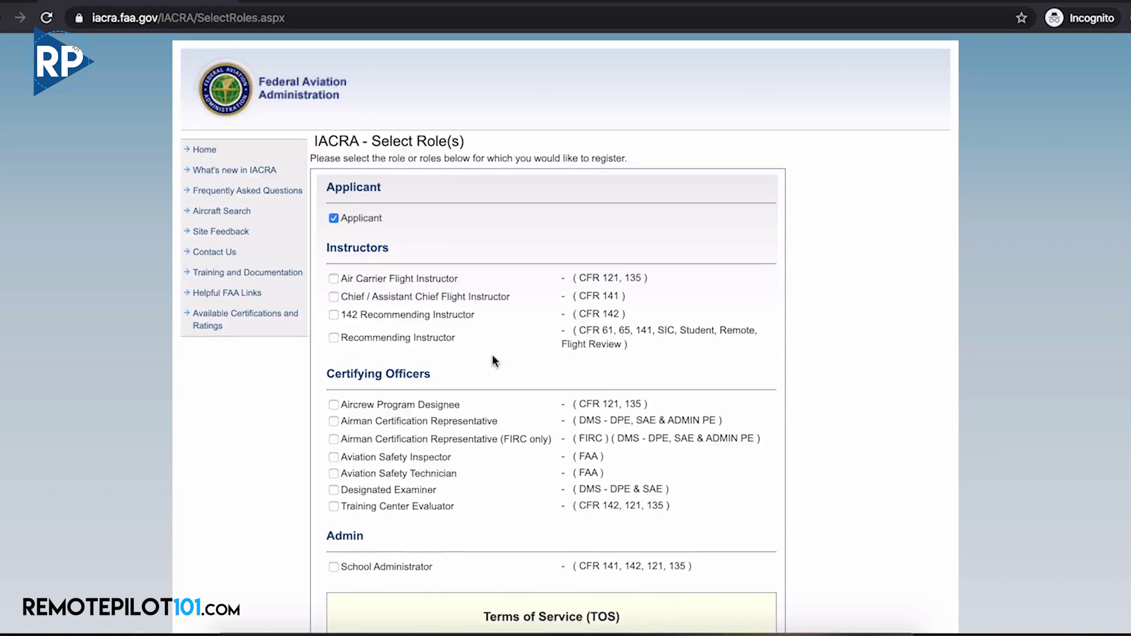
scroll(493, 355, "down", 5)
scroll(493, 358, "down", 3)
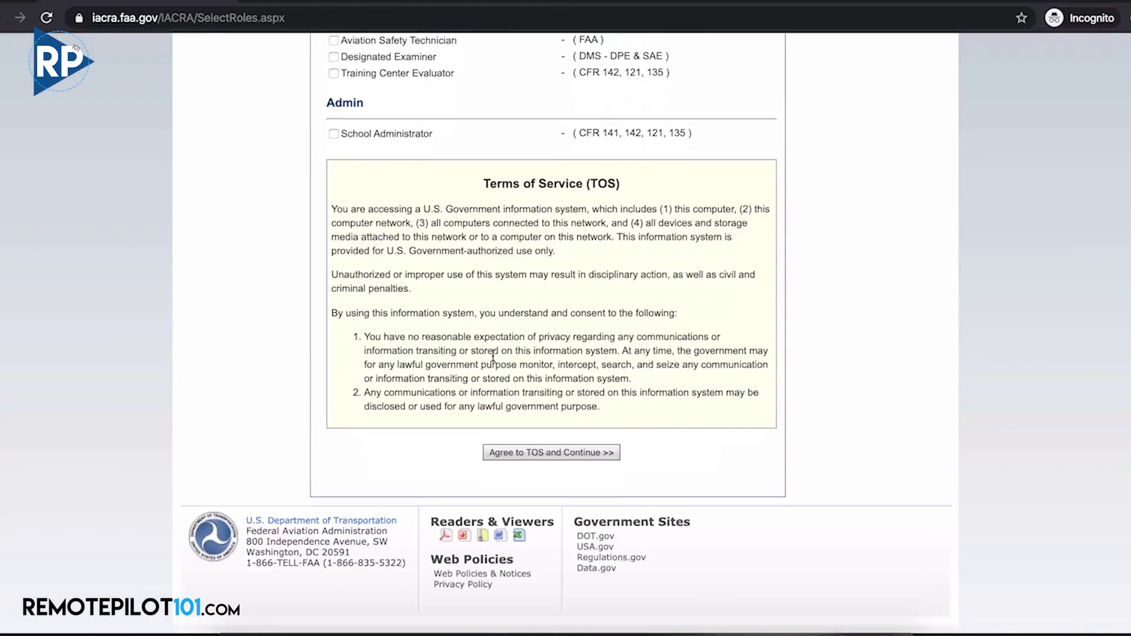
left_click(510, 458)
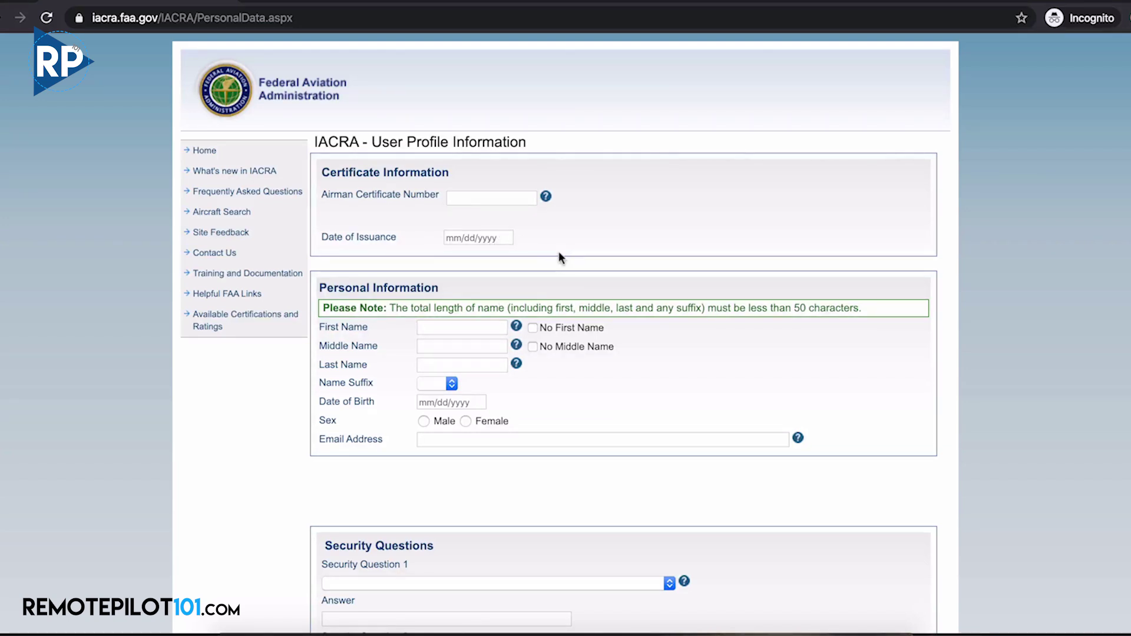
Enter the applicant's name and sex, confirm the date of birth, and open the security question list
left_click(495, 326)
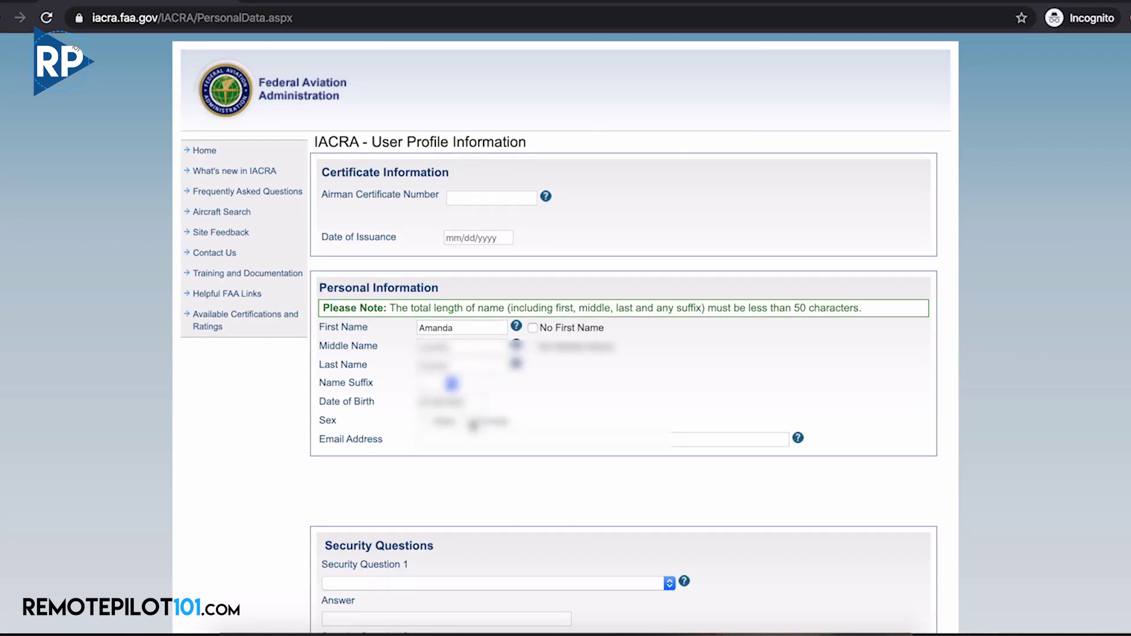
left_click(473, 425)
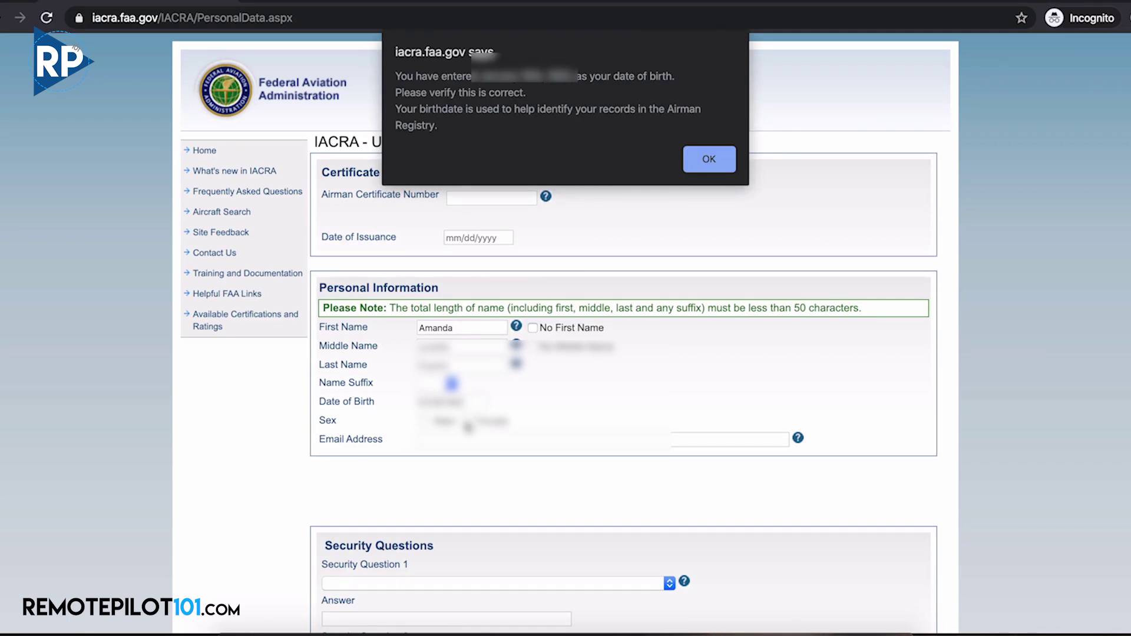
left_click(704, 160)
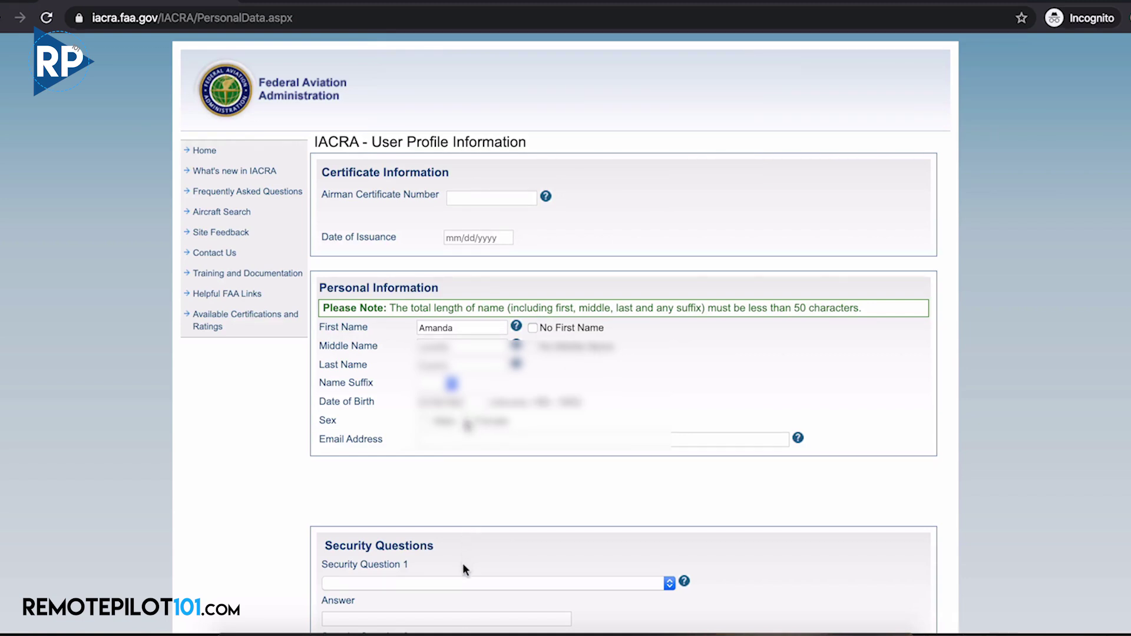
scroll(463, 564, "down", 3)
left_click(590, 450)
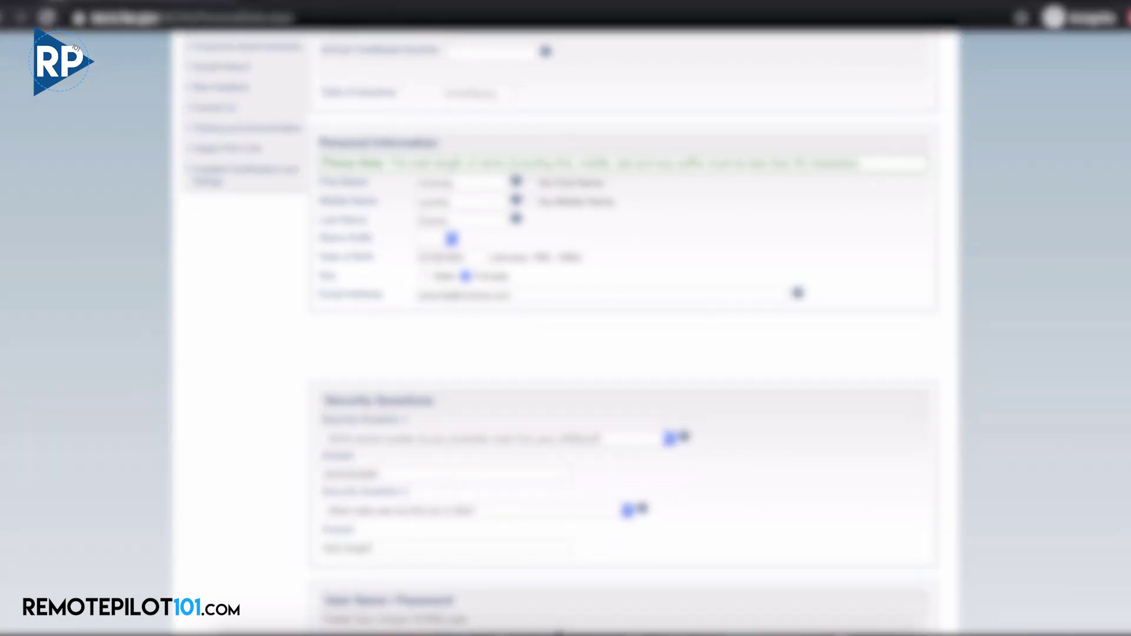
scroll(625, 330, "down", 4)
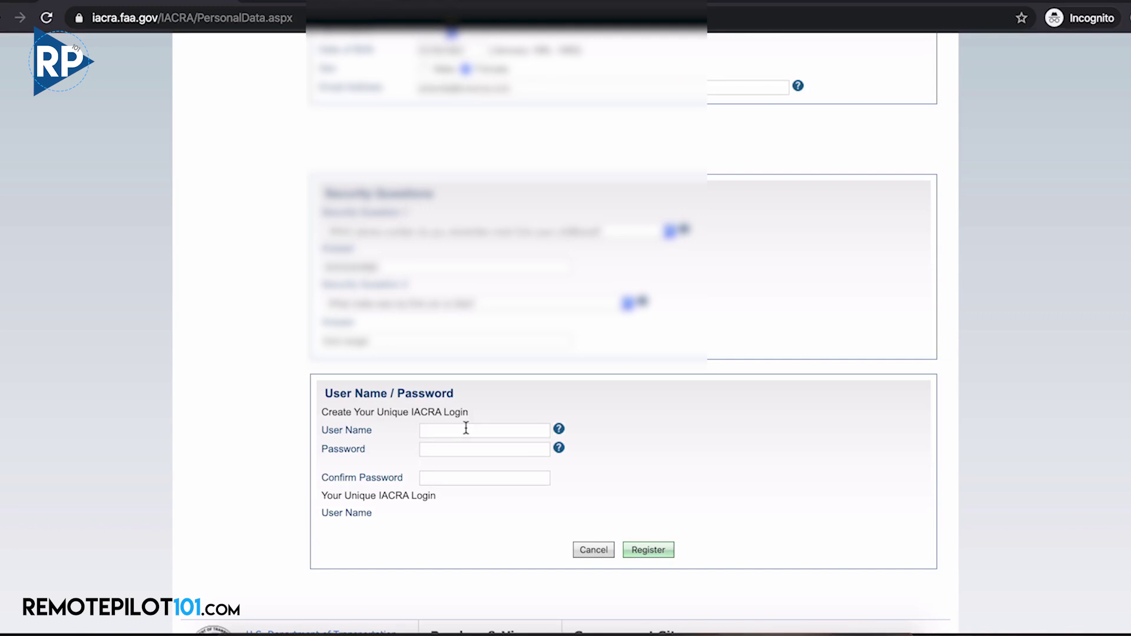
Enter a user name and the account password twice, then submit the IACRA registration
type("abc123")
key("Tab")
type("Password1!")
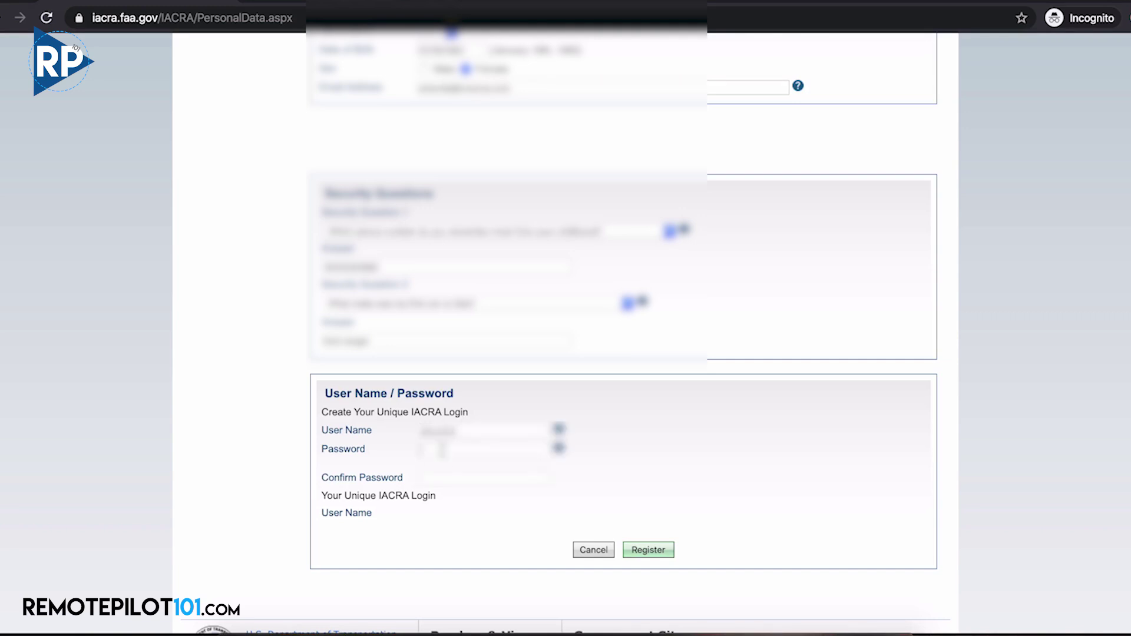
left_click(442, 492)
type("Password1!")
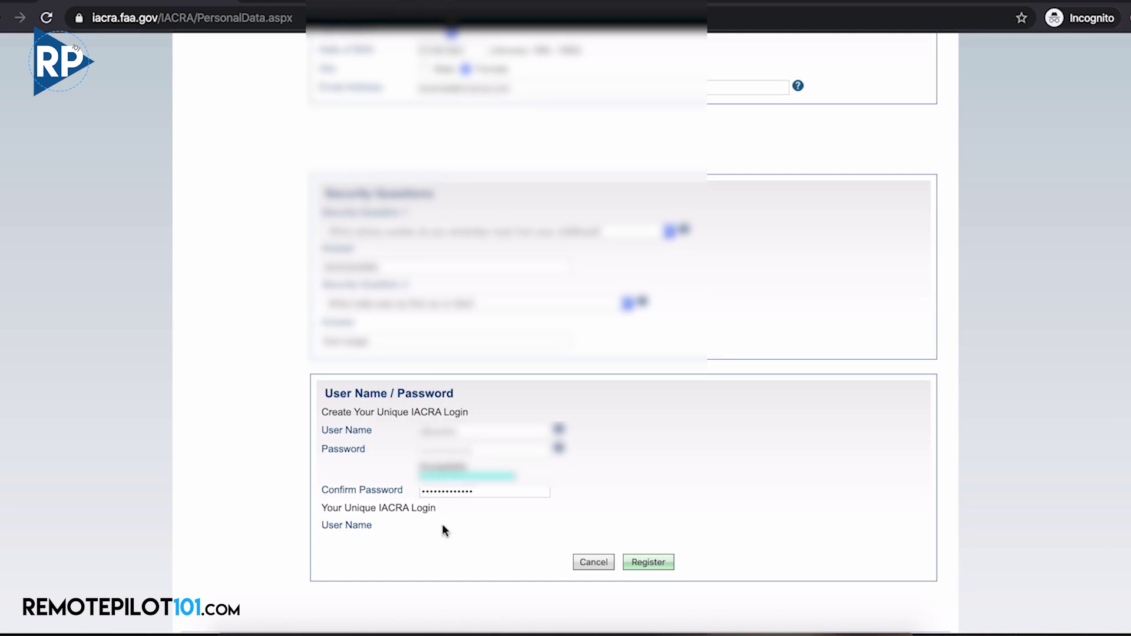
left_click(646, 563)
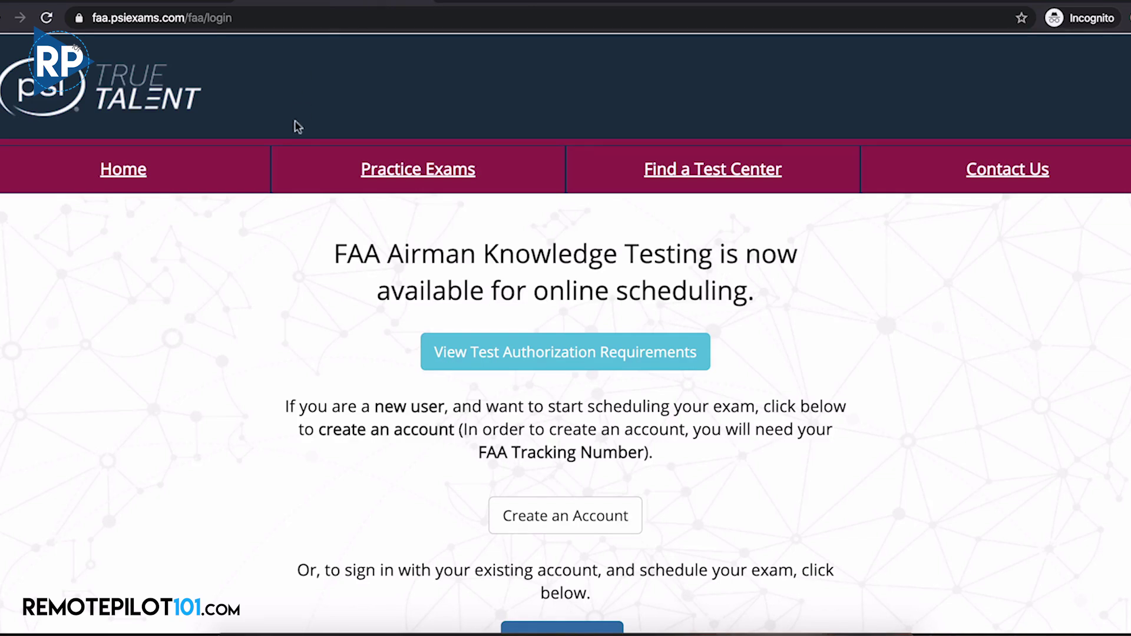
Create a PSI account by pasting the FAA Tracking Number and entering the applicant's first and last name
left_click(569, 525)
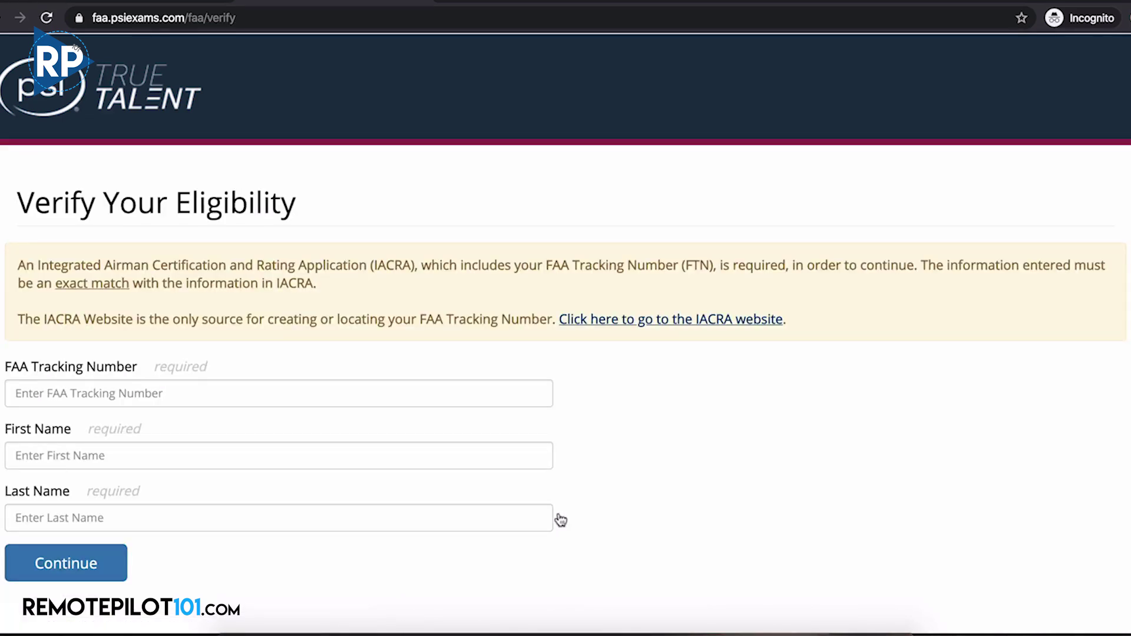
left_click(472, 397)
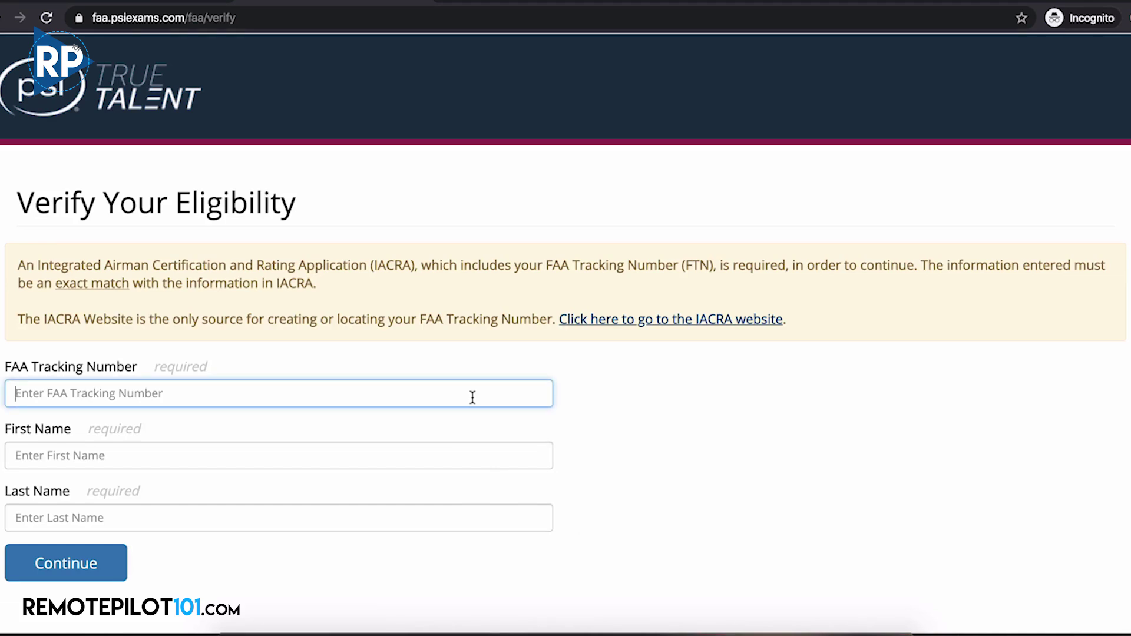
key("super+v")
left_click(377, 448)
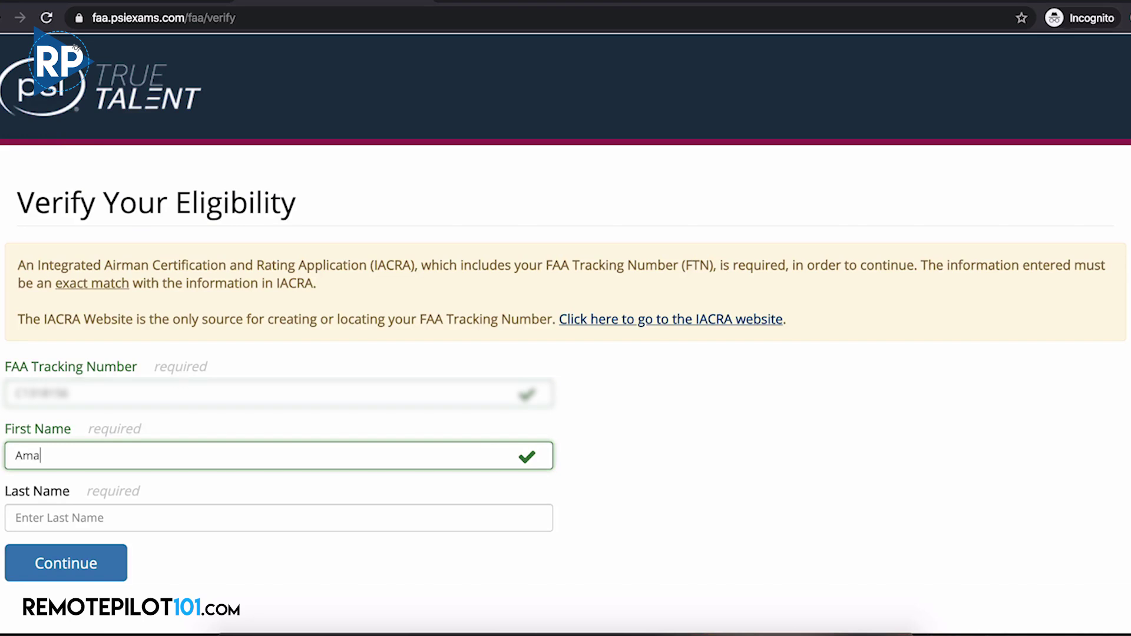
key("Tab")
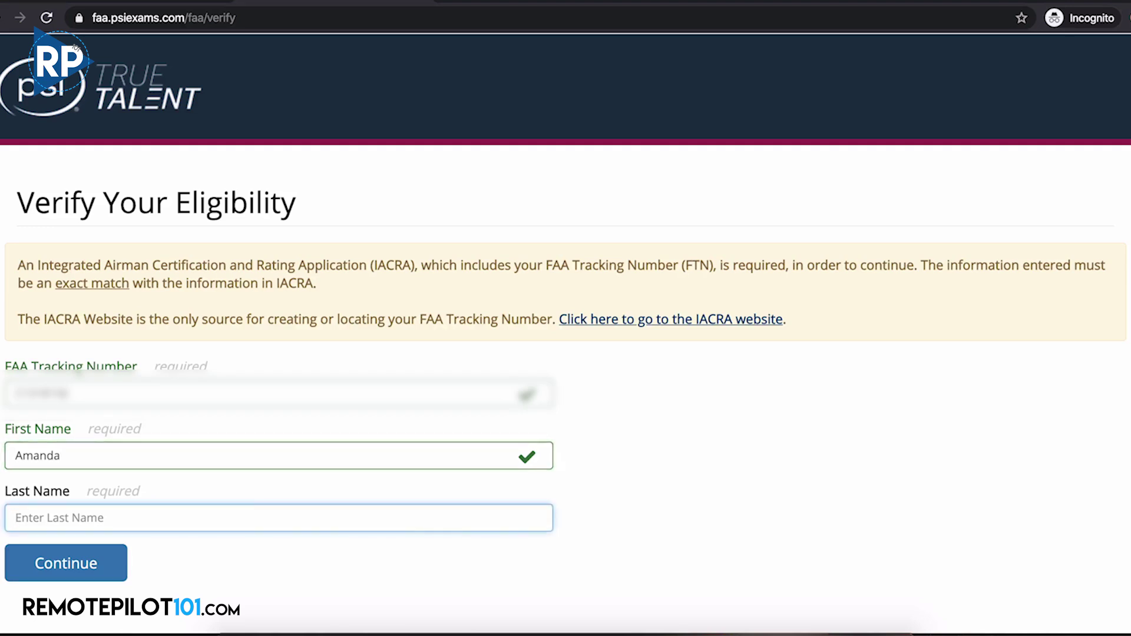
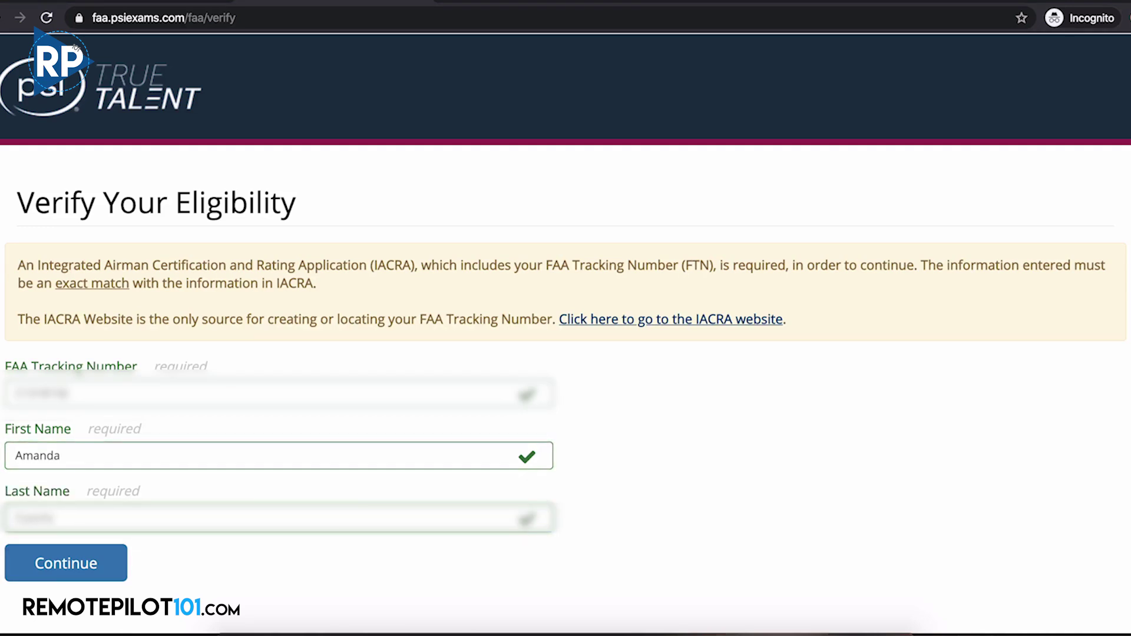
left_click(103, 563)
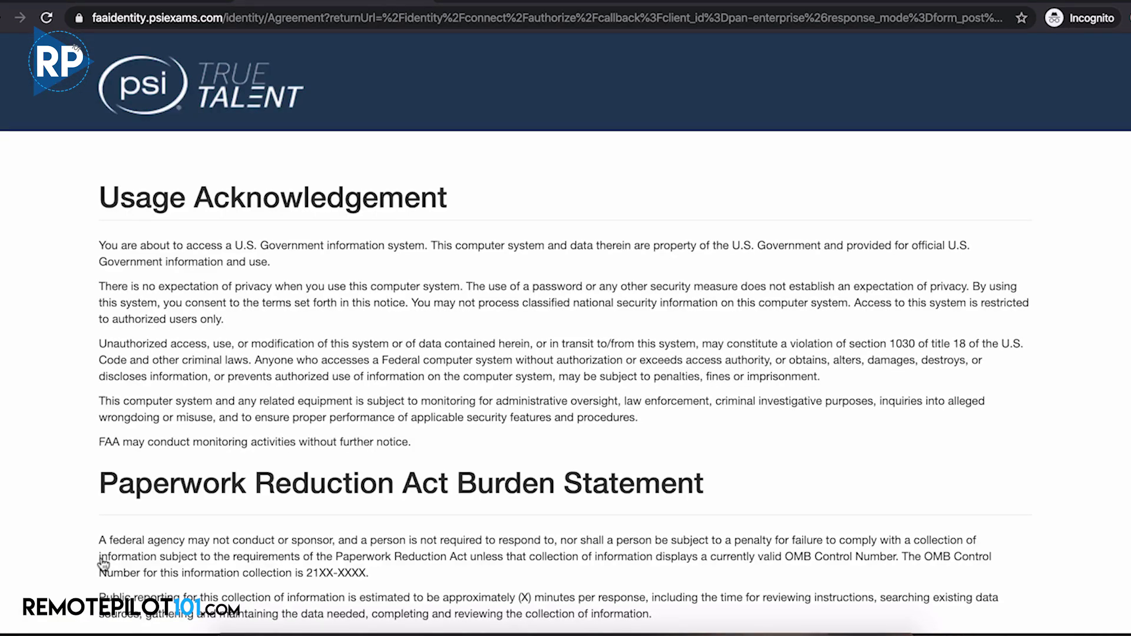
Accept the usage acknowledgement and fill in the applicant's e-mail and username
scroll(103, 564, "down", 3)
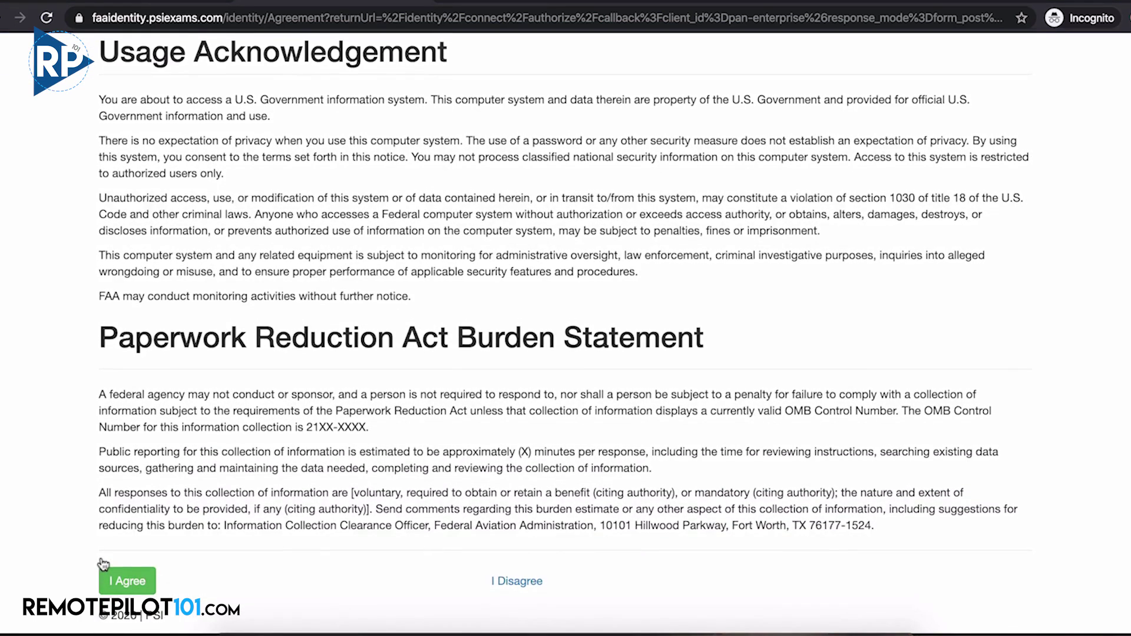
left_click(141, 589)
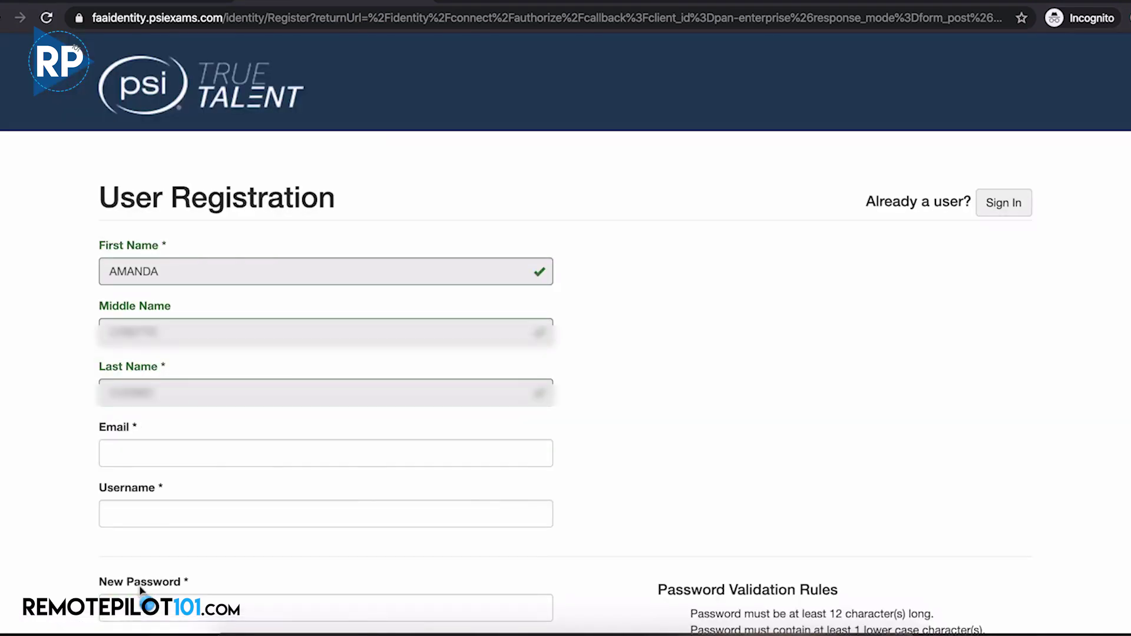
left_click(205, 452)
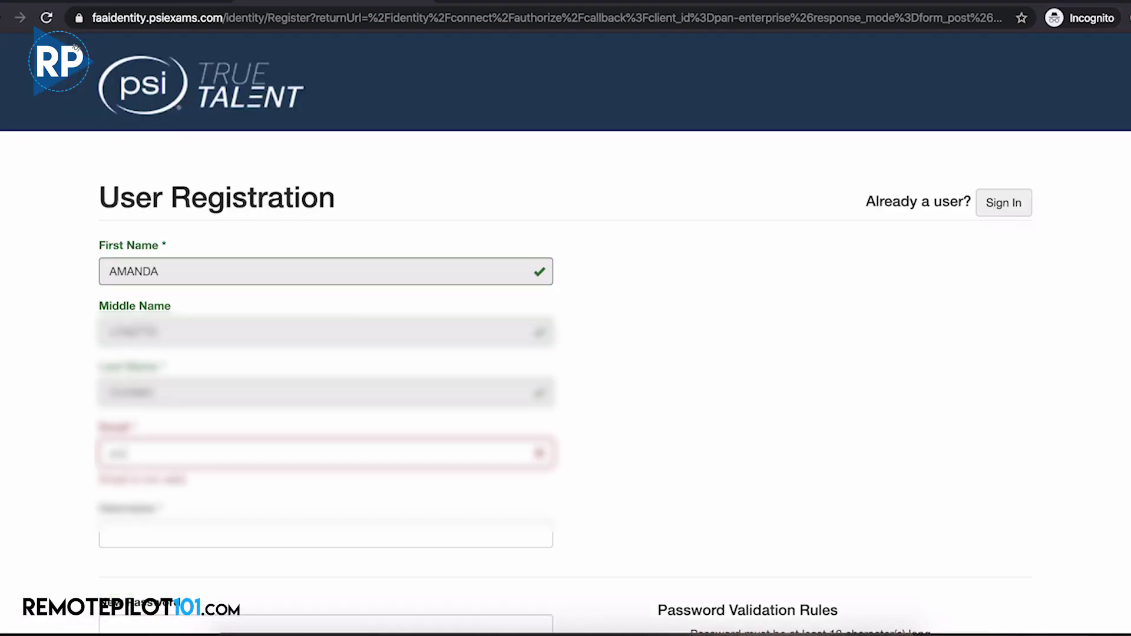
key("Tab")
type("am")
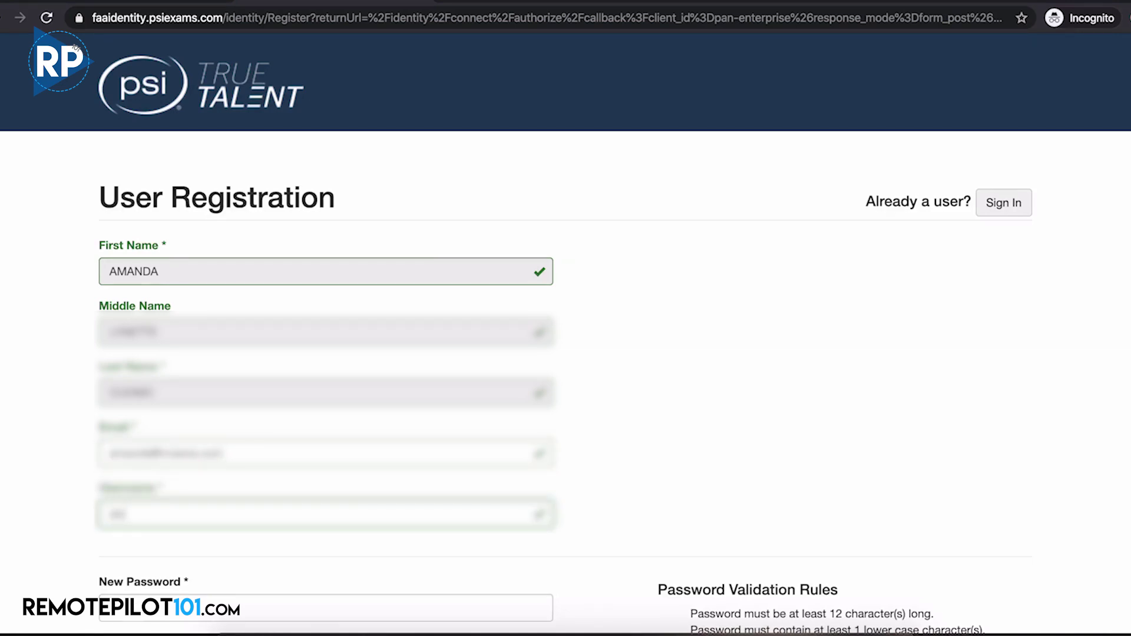
type("anda")
Enter and confirm the new account password, then submit the registration
key("Tab")
type("a")
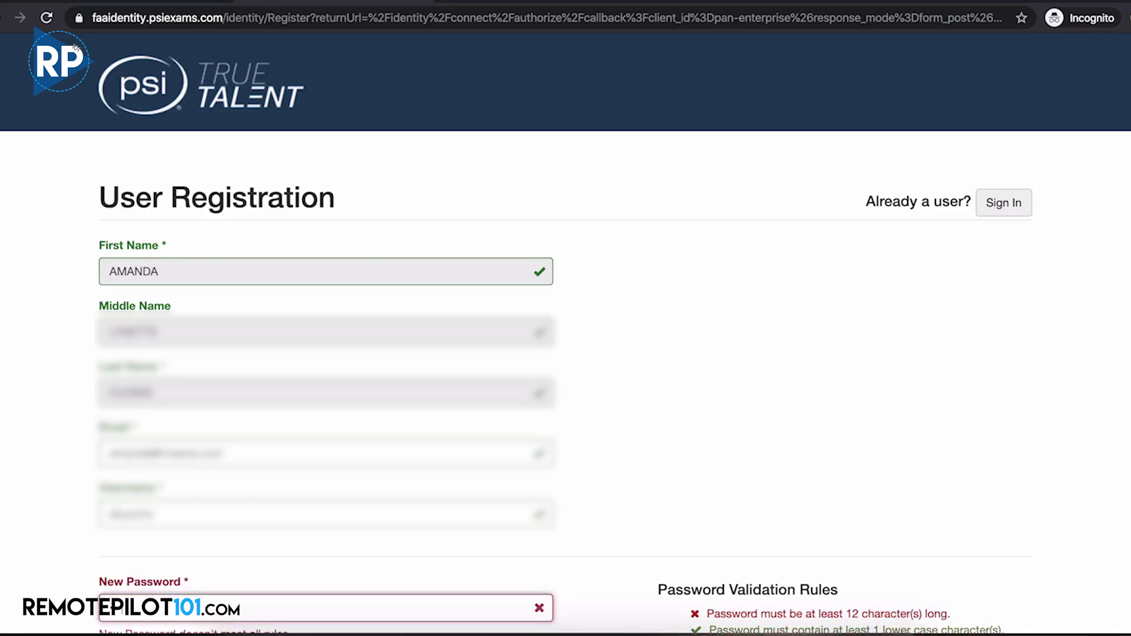
type("***********")
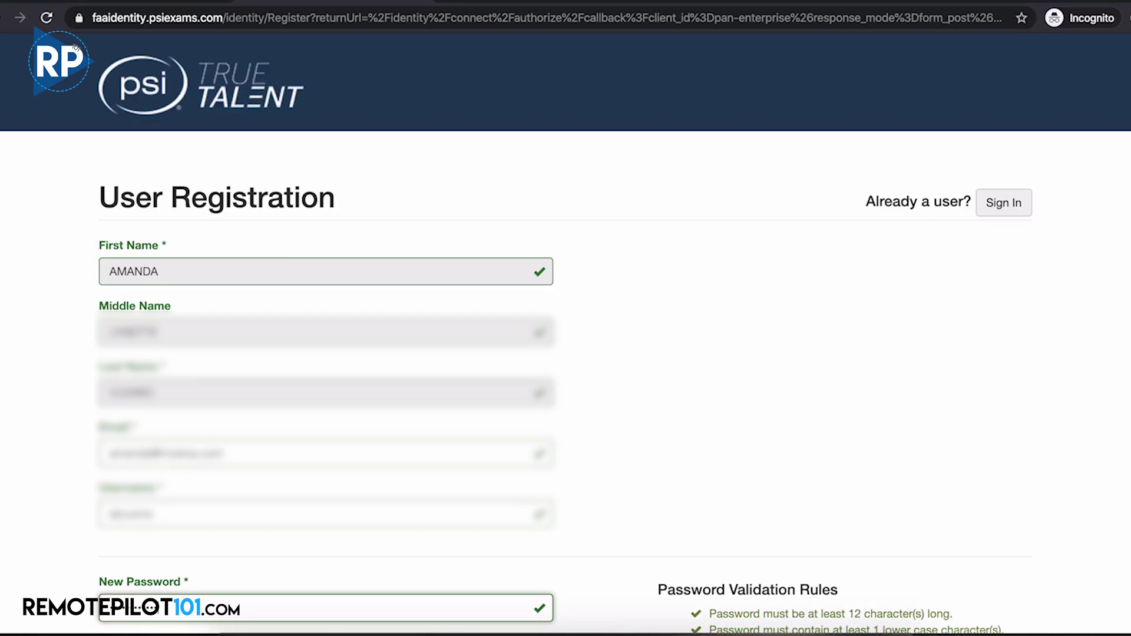
key("Tab")
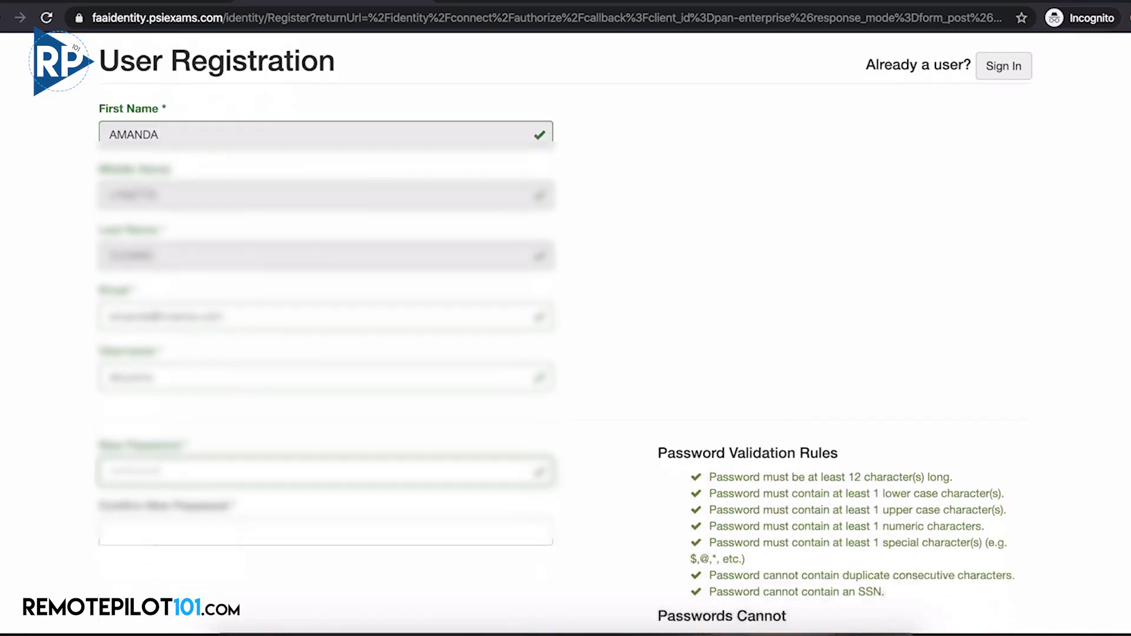
type("**************")
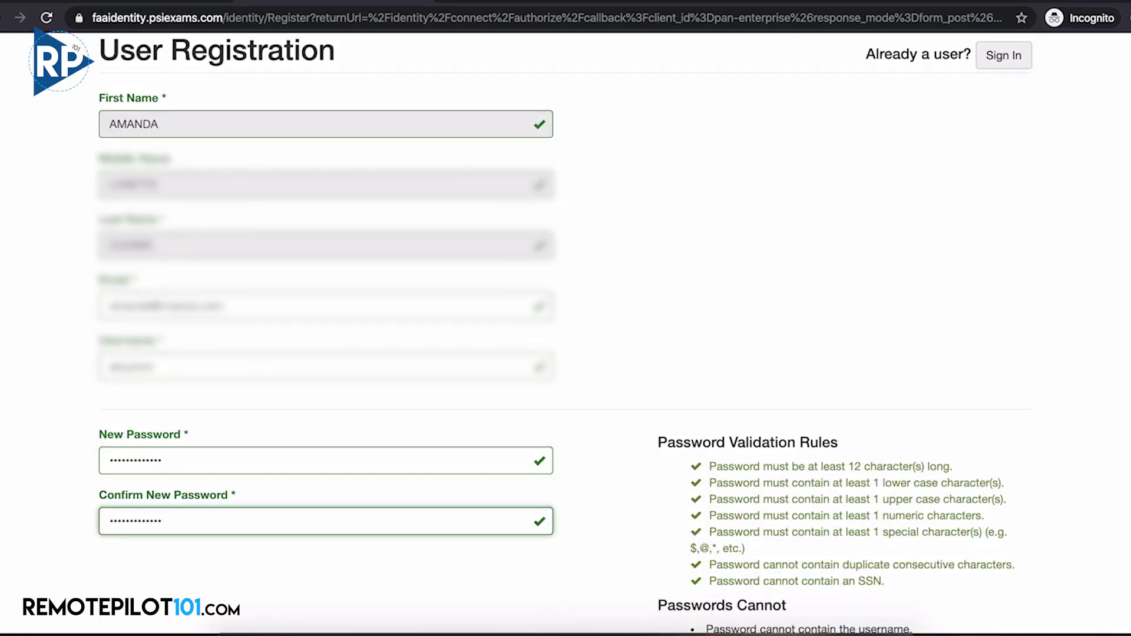
scroll(451, 484, "down", 5)
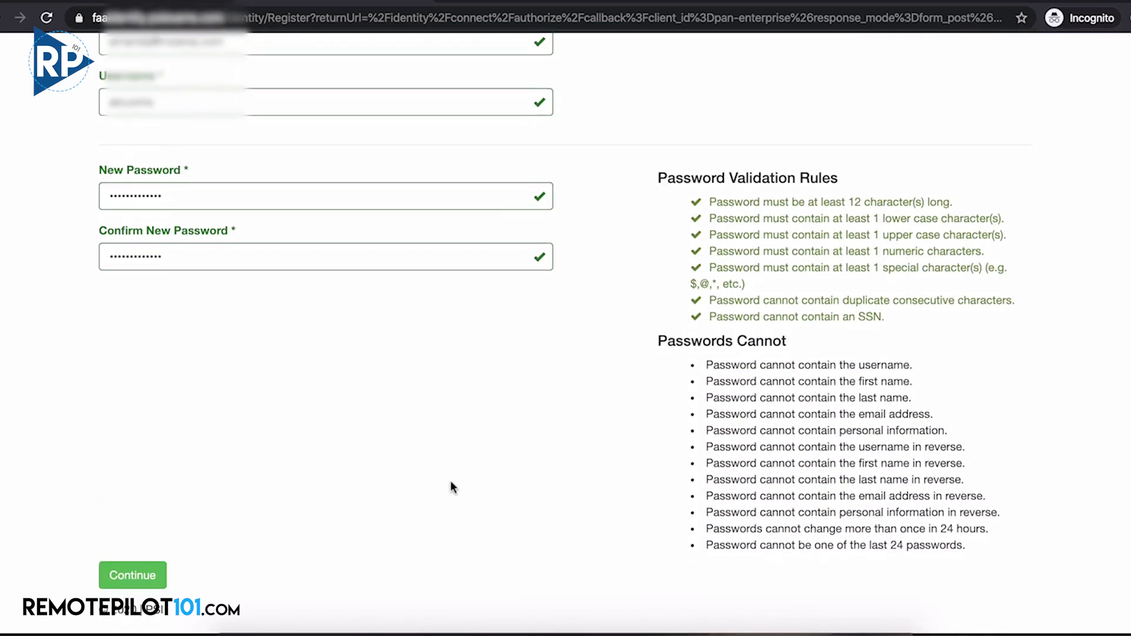
left_click(148, 586)
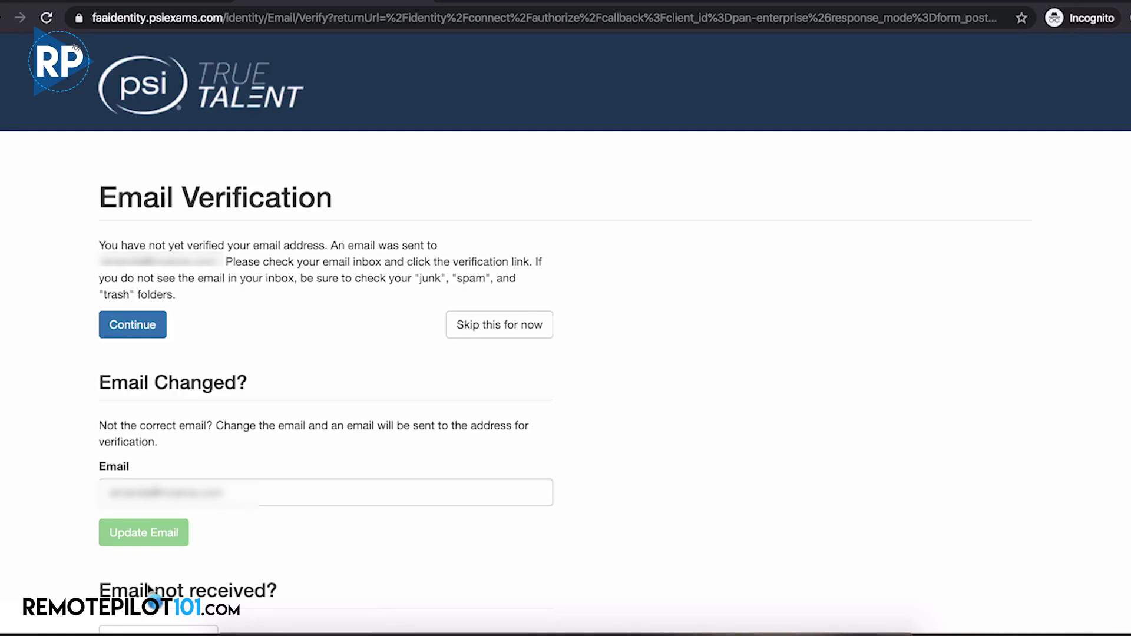
Skip e-mail verification for now
left_click(494, 337)
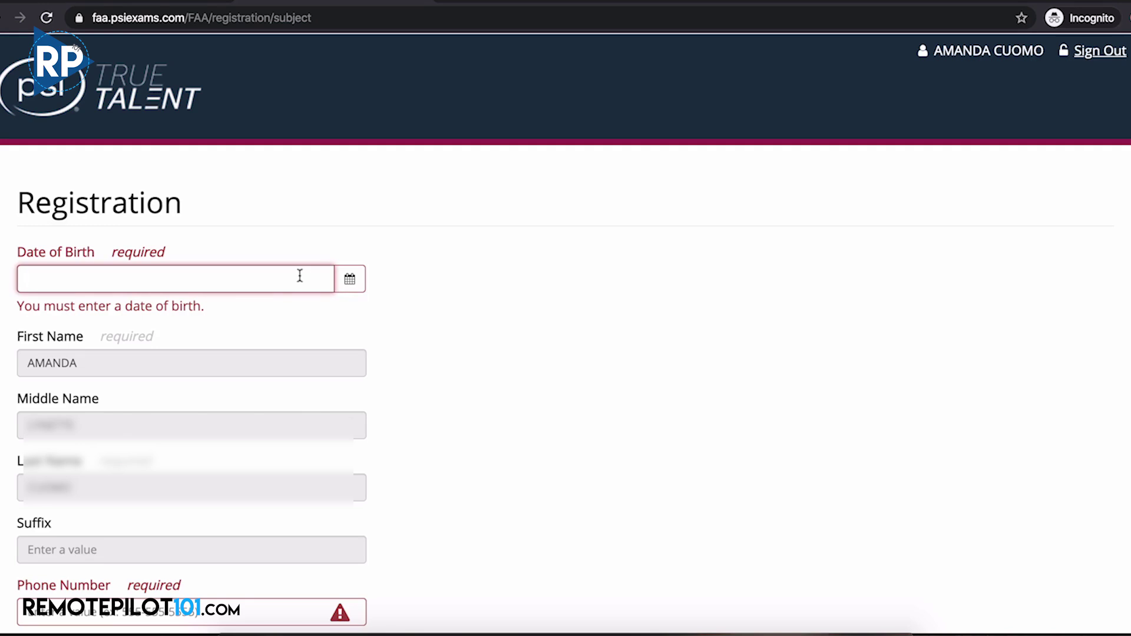
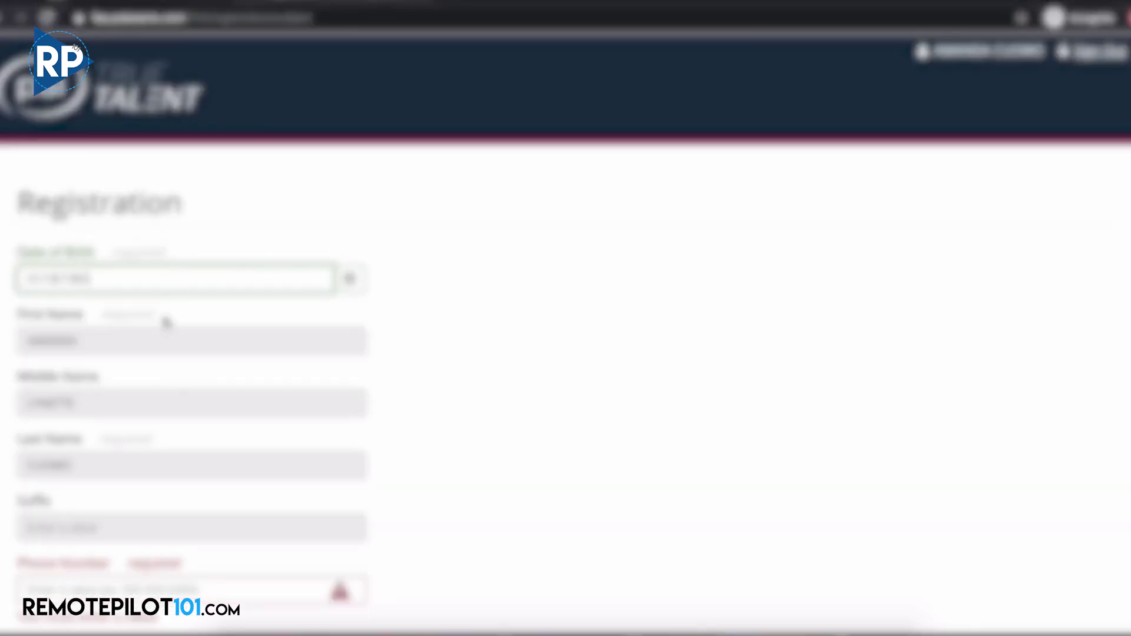
Fill in the applicant's date of birth, city and postal code
scroll(159, 384, "down", 3)
left_click(177, 439)
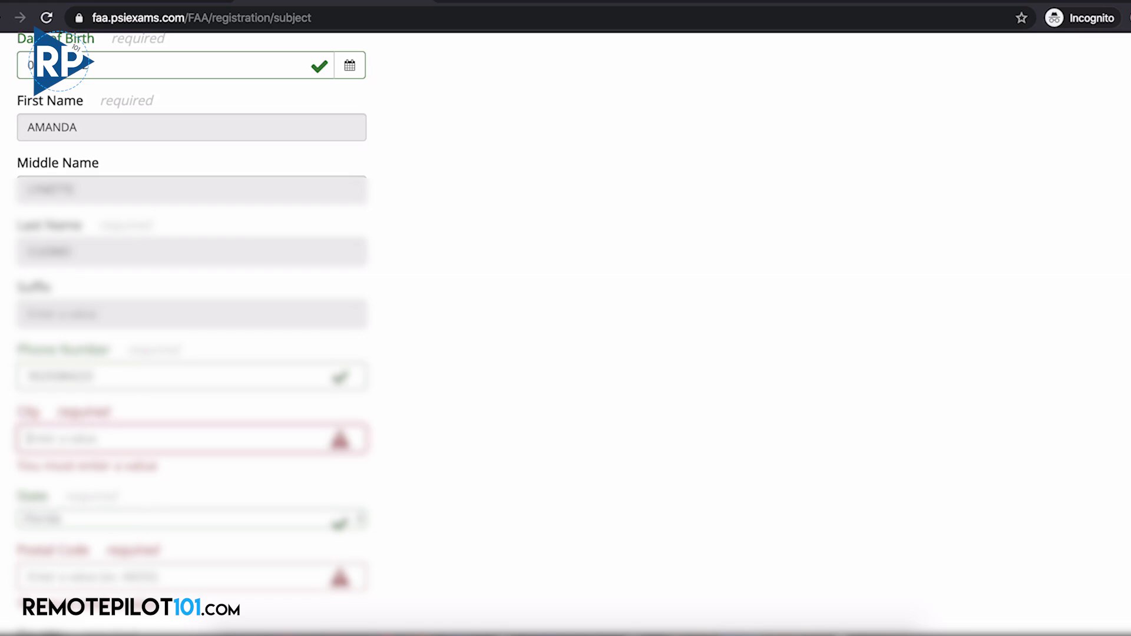
type("Mia")
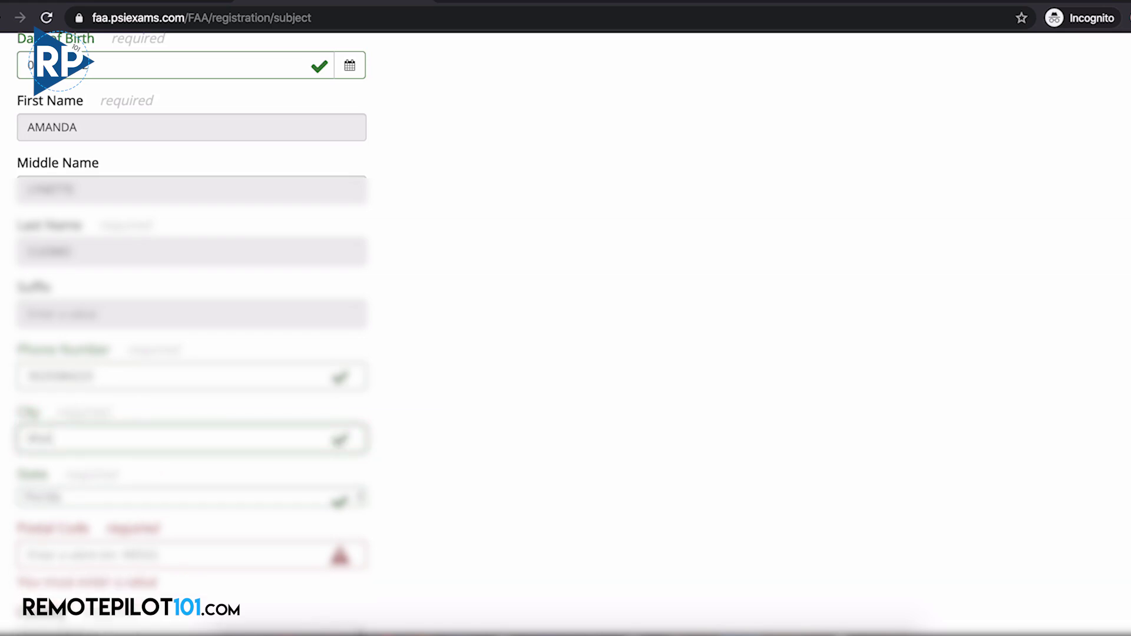
type("miurne")
key("Tab")
key("Tab")
type("32901")
key("Tab")
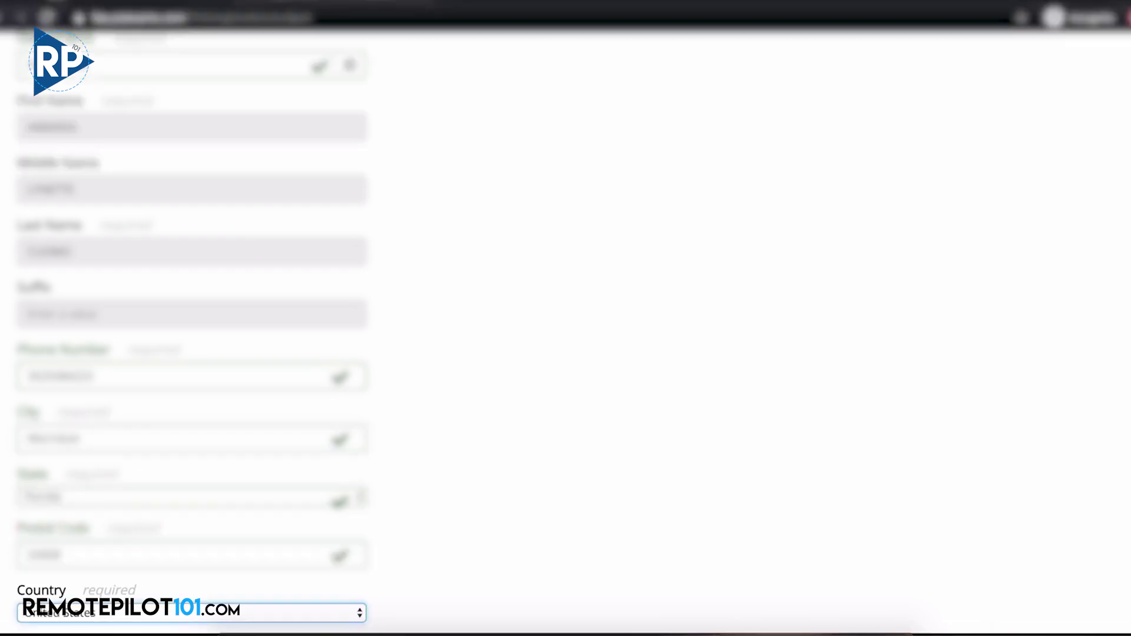
Answer No to the military question, set citizenship to United States, and register
scroll(566, 318, "down", 2)
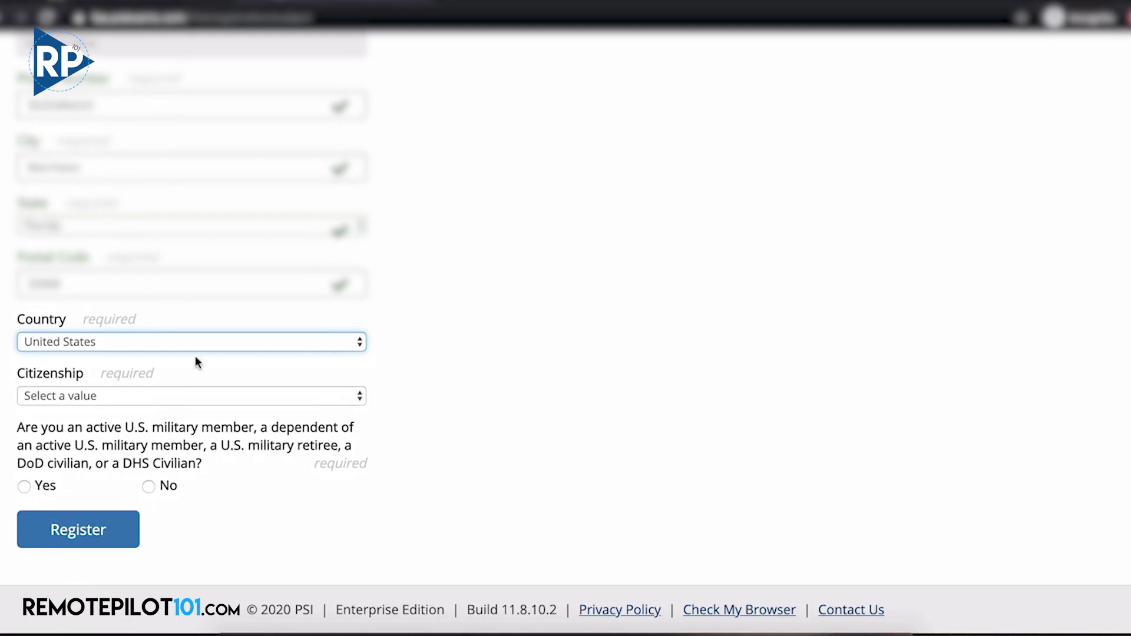
left_click(149, 487)
left_click(84, 537)
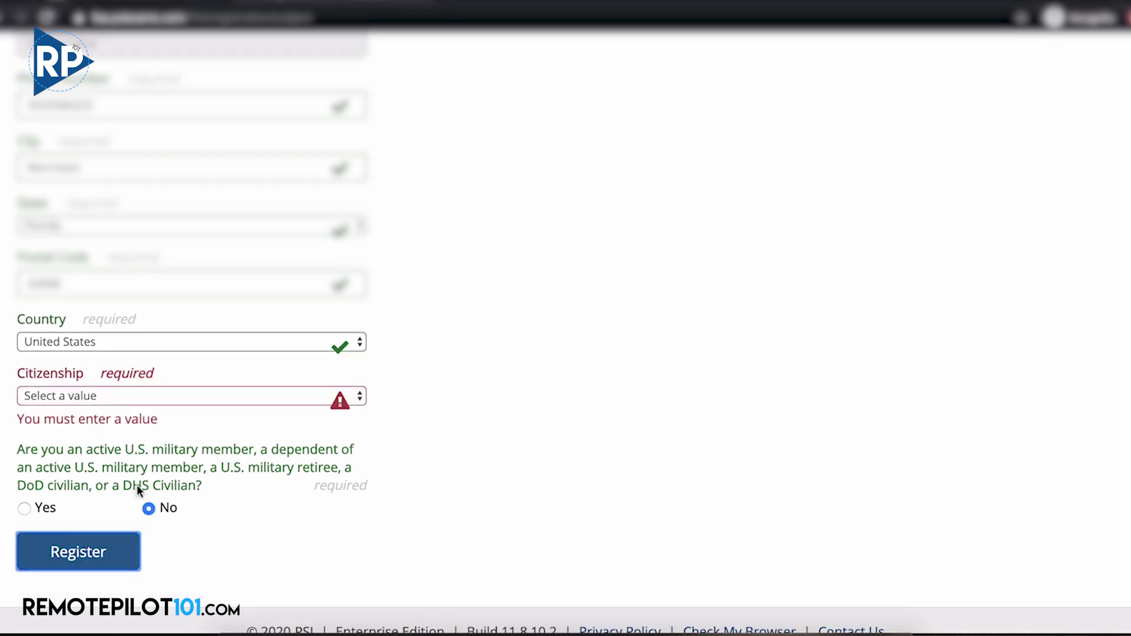
left_click(354, 401)
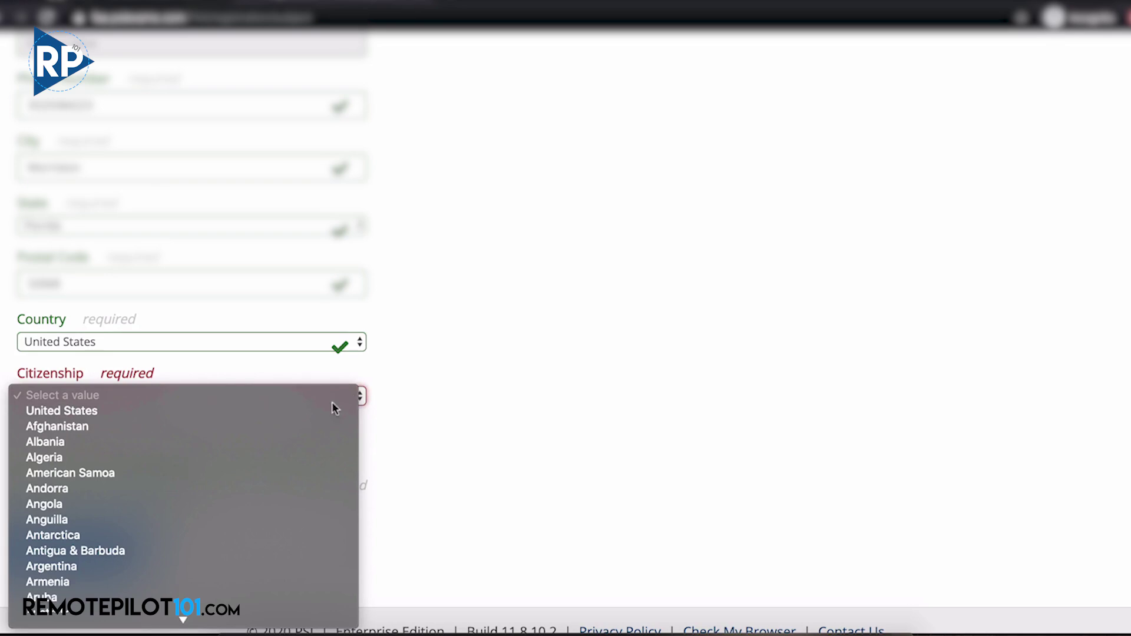
left_click(295, 411)
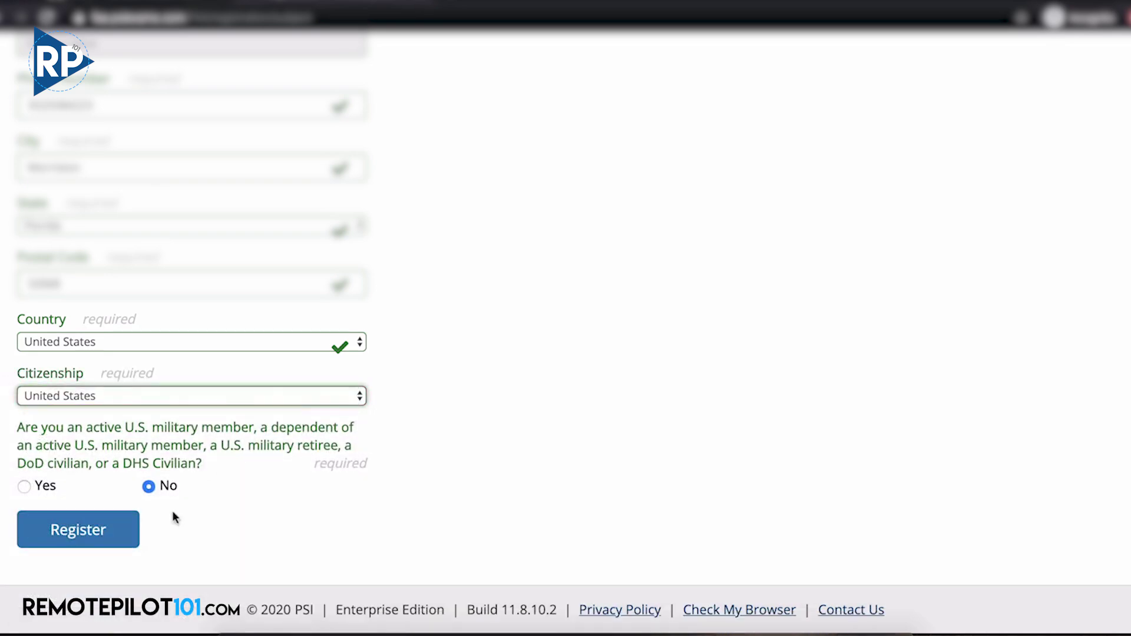
left_click(111, 534)
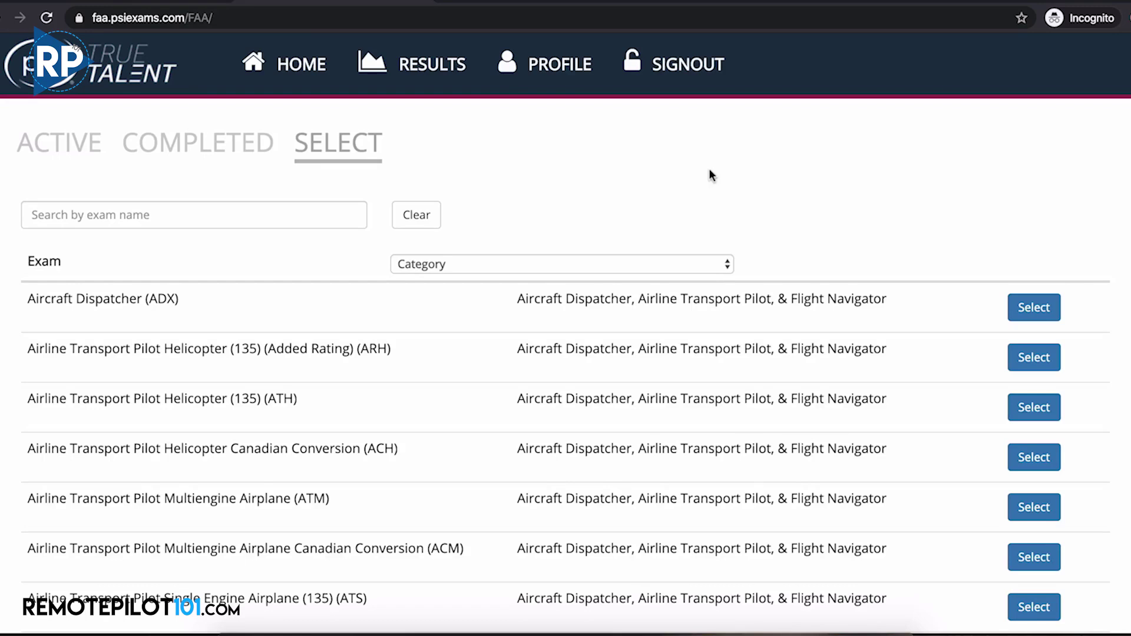
Search 'unma', then select, submit and confirm the Unmanned Aircraft General - Small (UAG) exam
left_click(309, 217)
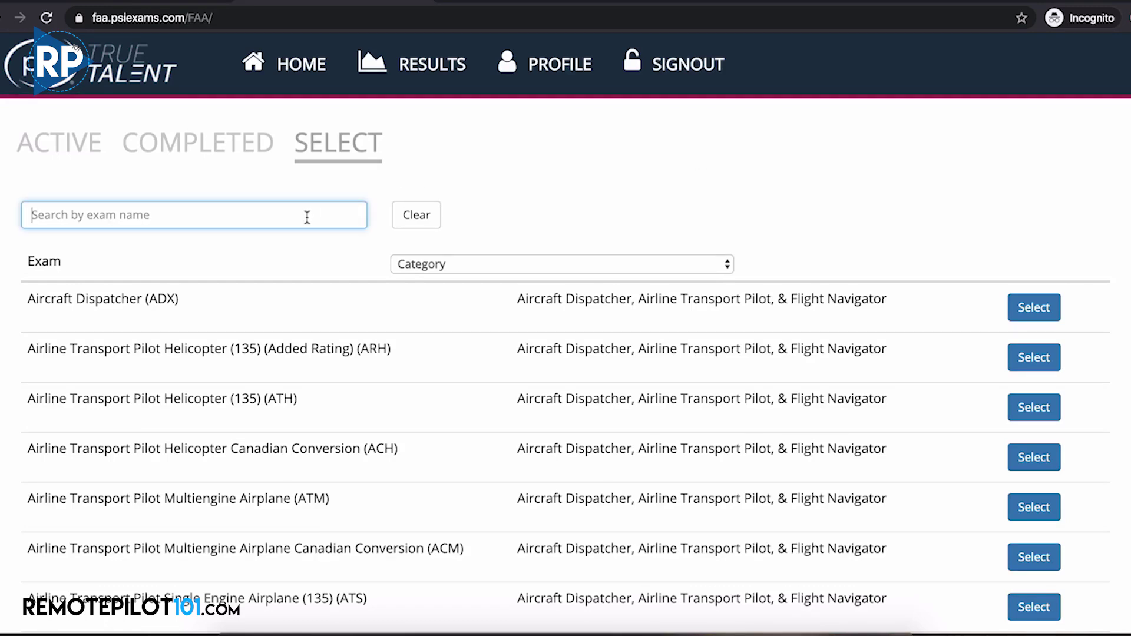
type("unma")
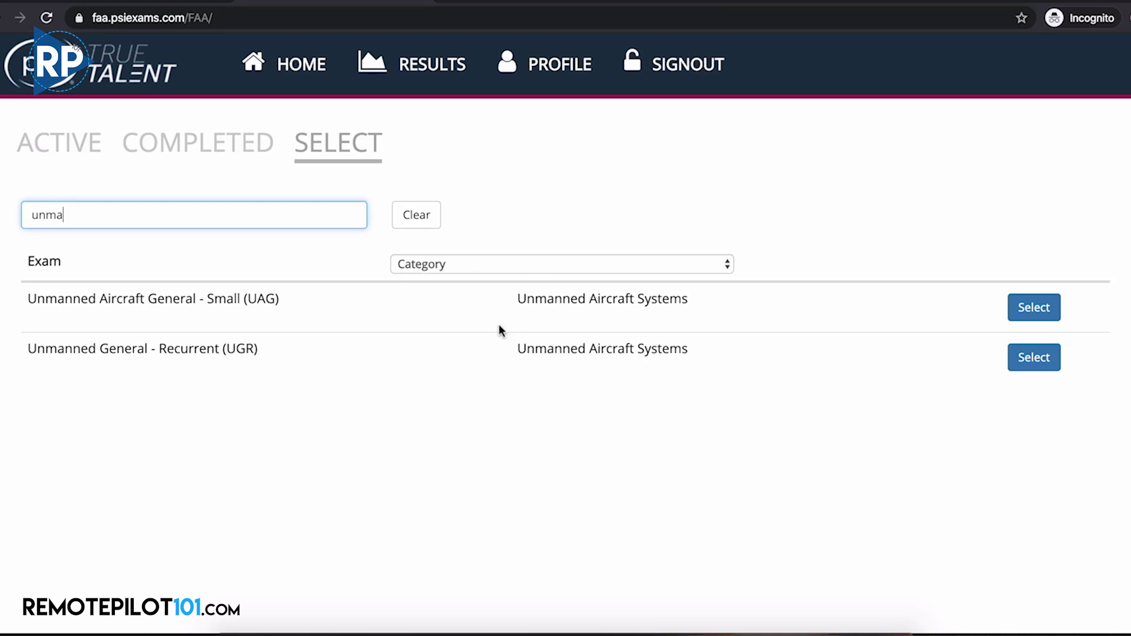
left_click(1046, 304)
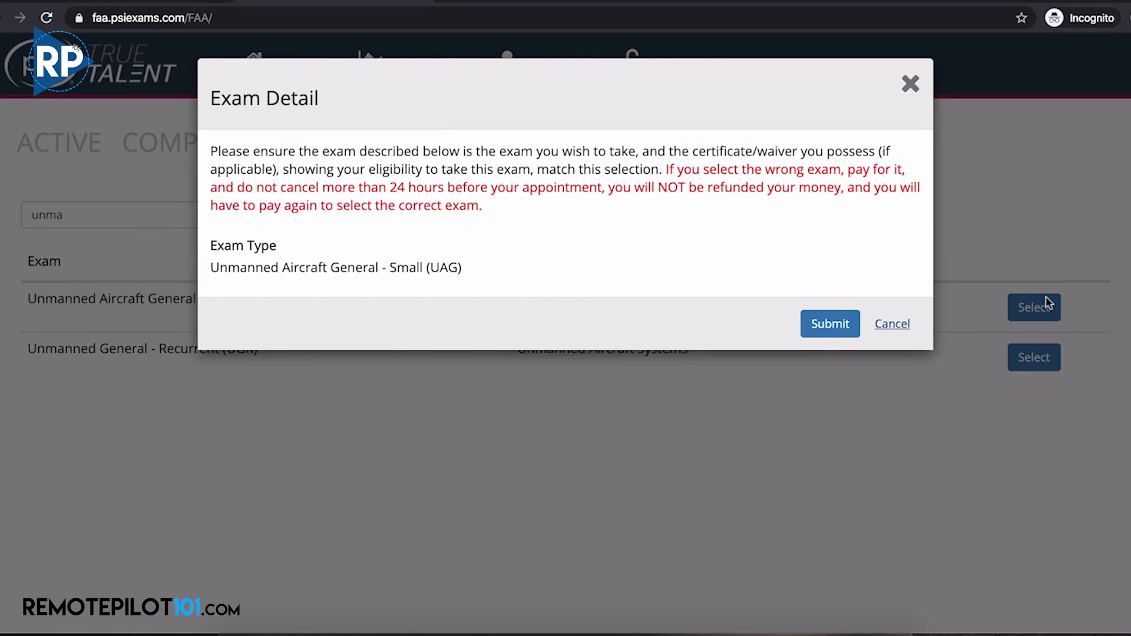
left_click(839, 327)
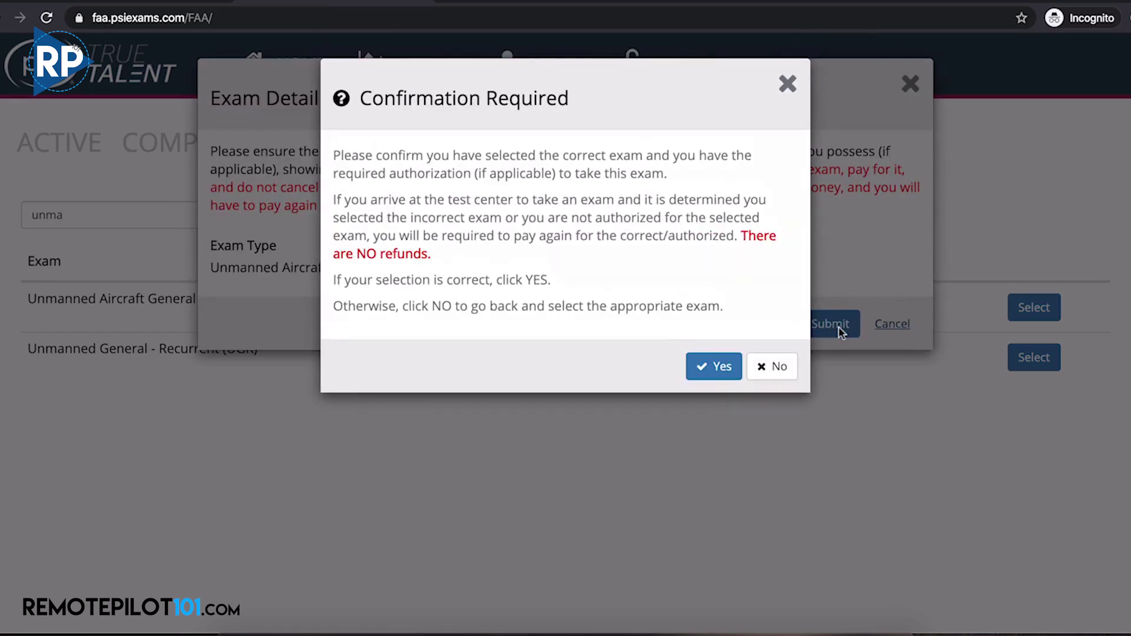
left_click(706, 372)
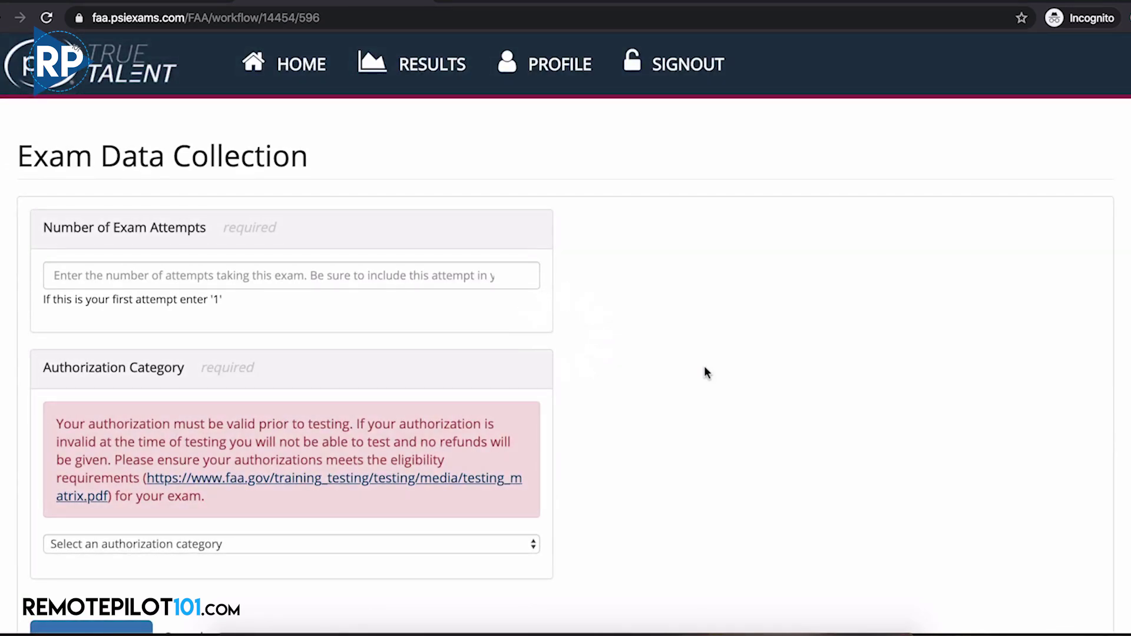
Set Number of Exam Attempts to 1 and Authorization Category to None, then continue
left_click(480, 282)
type("1")
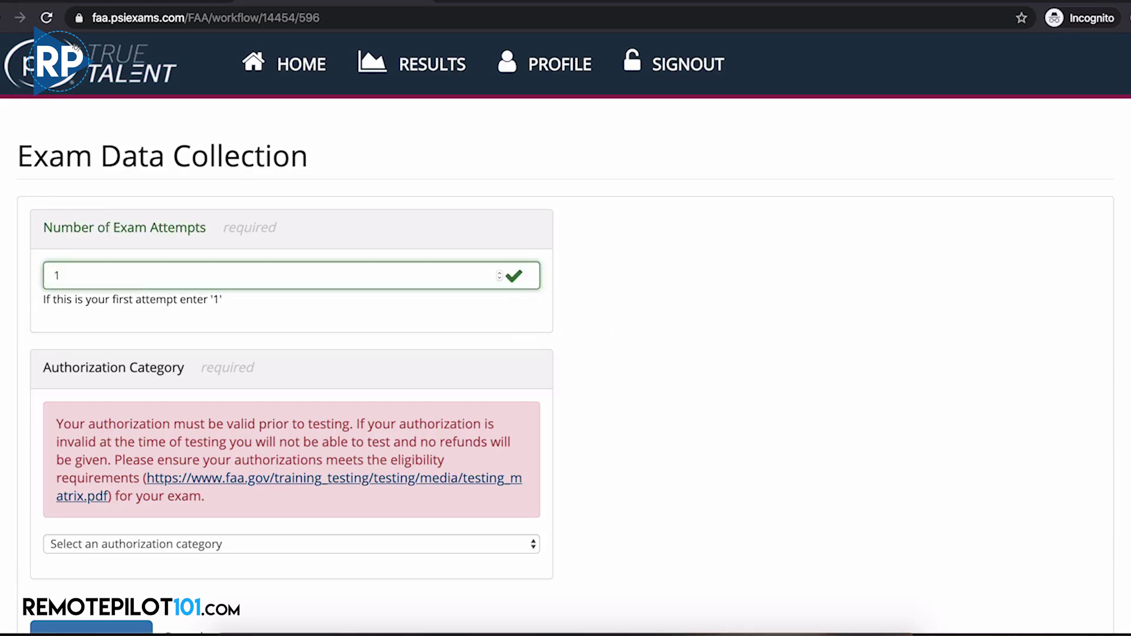
scroll(566, 330, "down", 3)
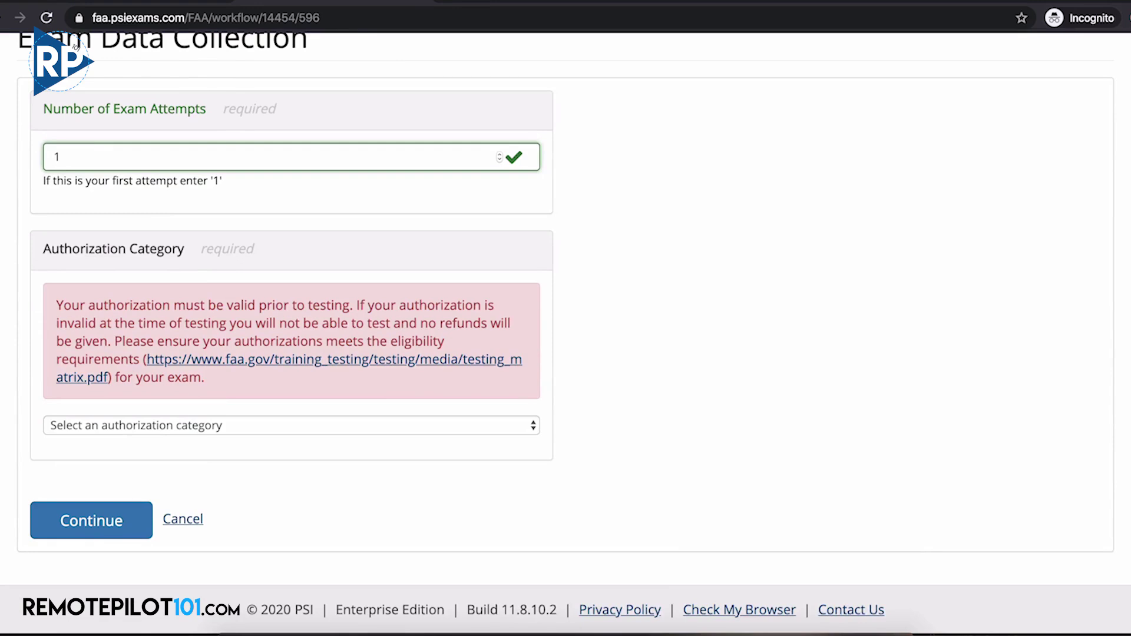
left_click(532, 424)
left_click(459, 452)
left_click(131, 527)
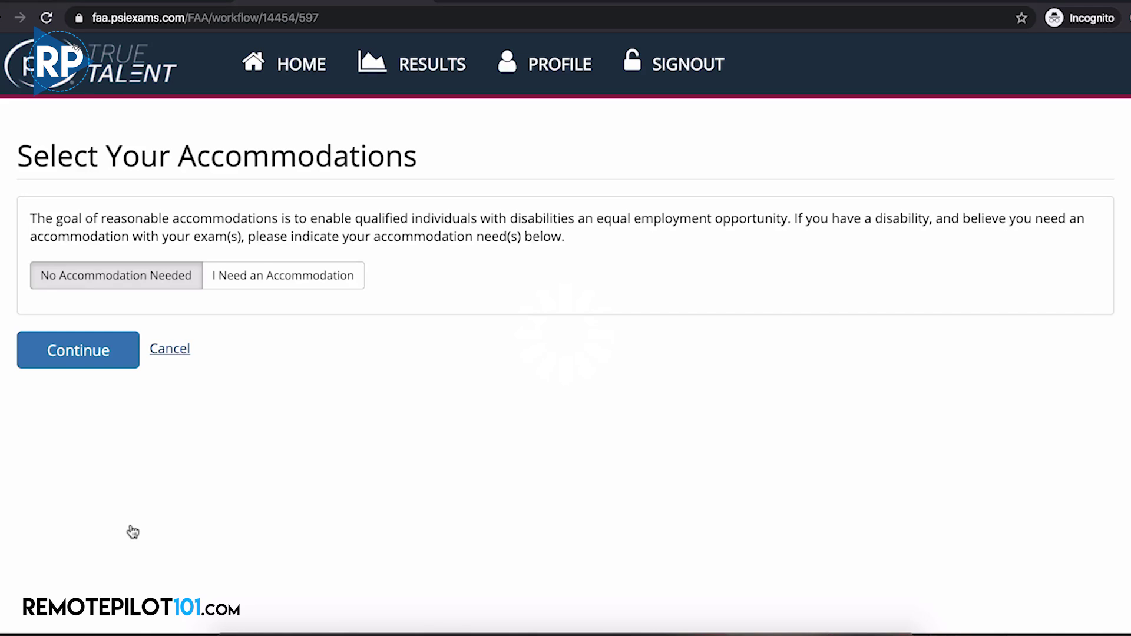
Choose 'No Accommodation Needed', continue, and confirm it in the Confirmation Required dialog
left_click(295, 278)
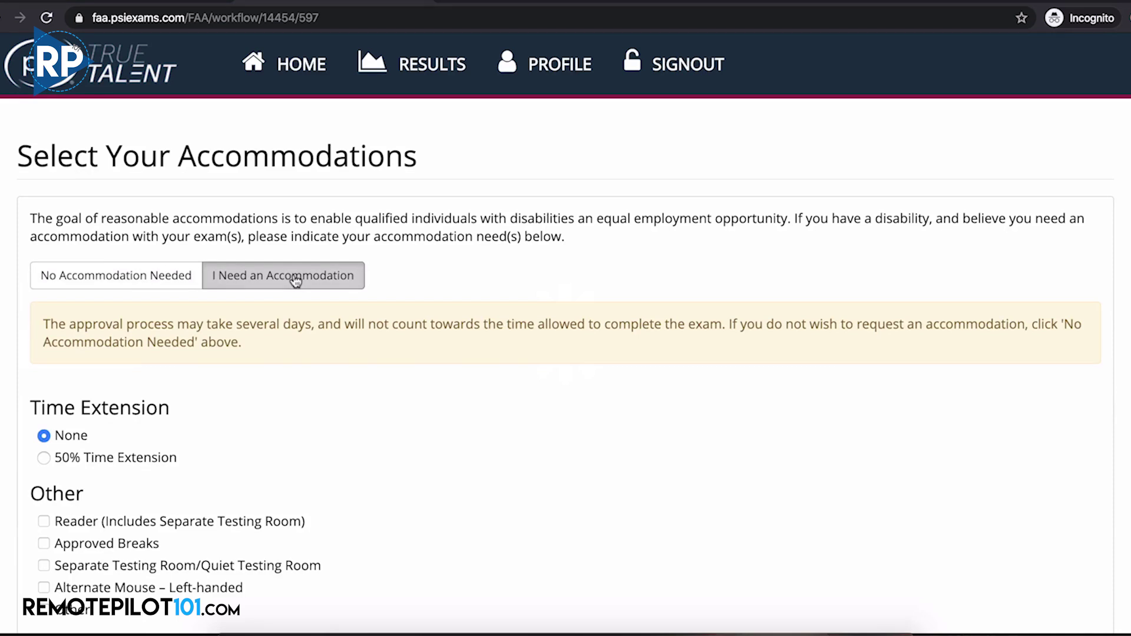
scroll(409, 412, "down", 3)
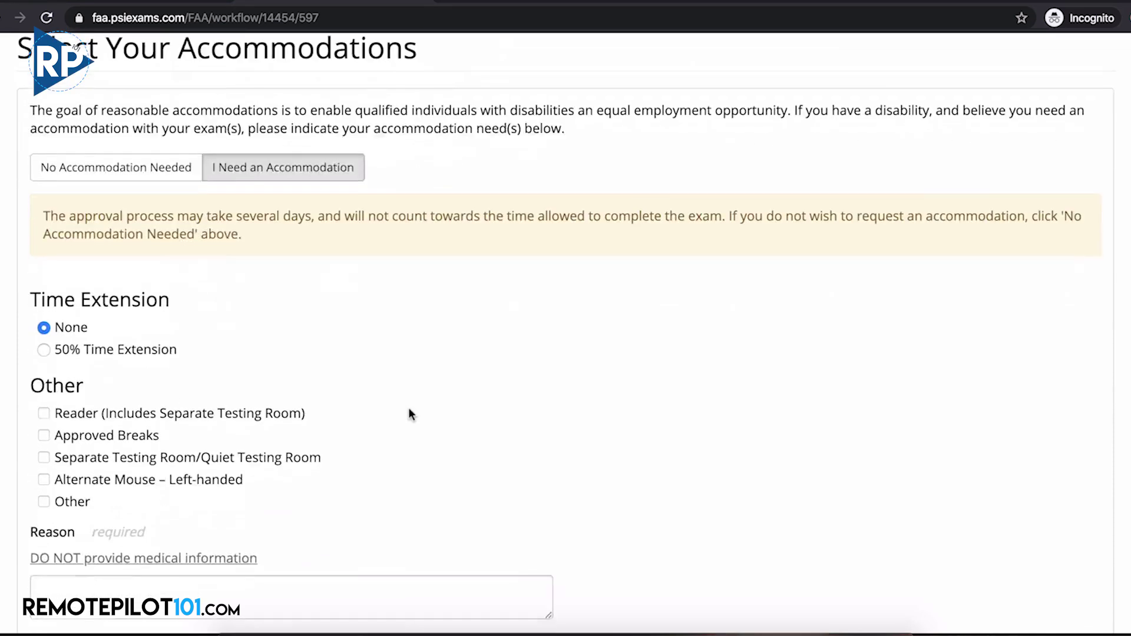
scroll(410, 414, "down", 1)
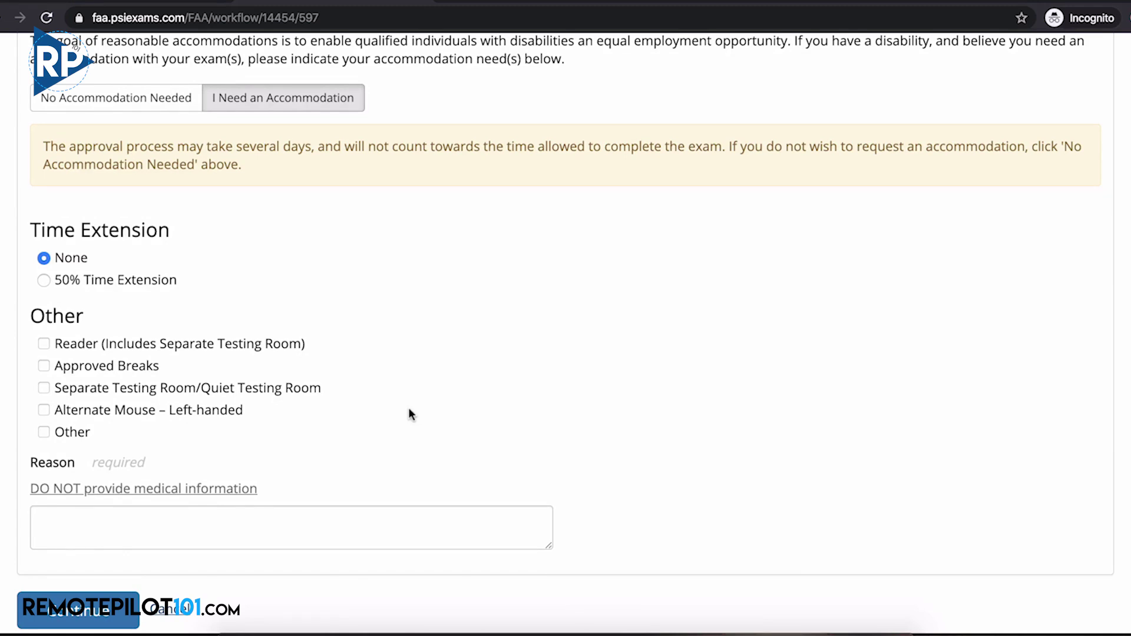
scroll(411, 415, "up", 2)
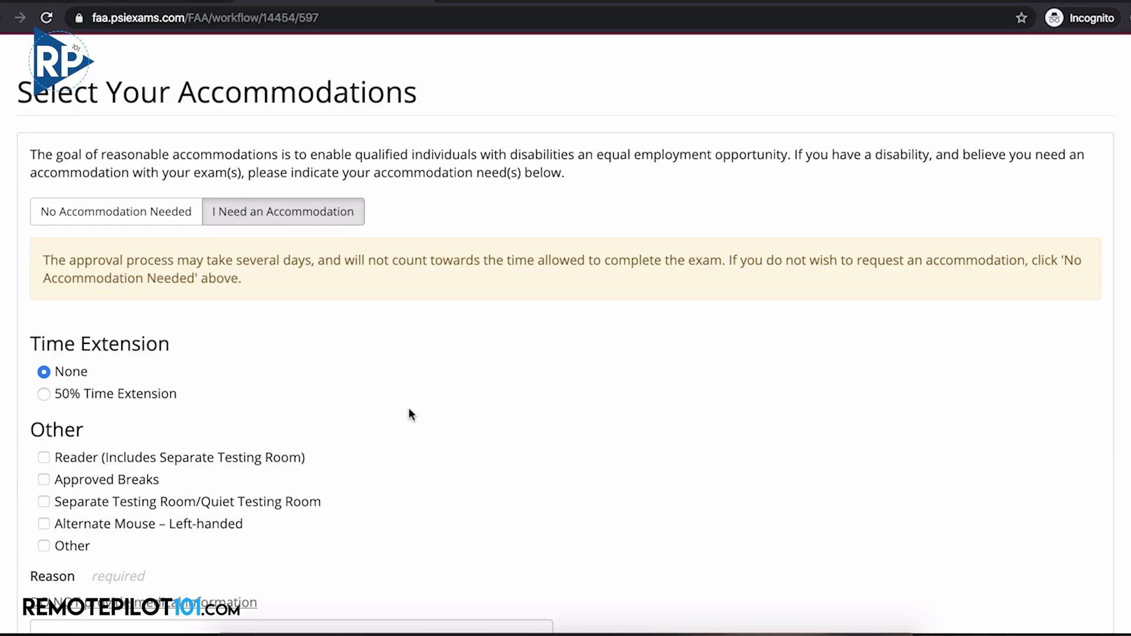
left_click(98, 217)
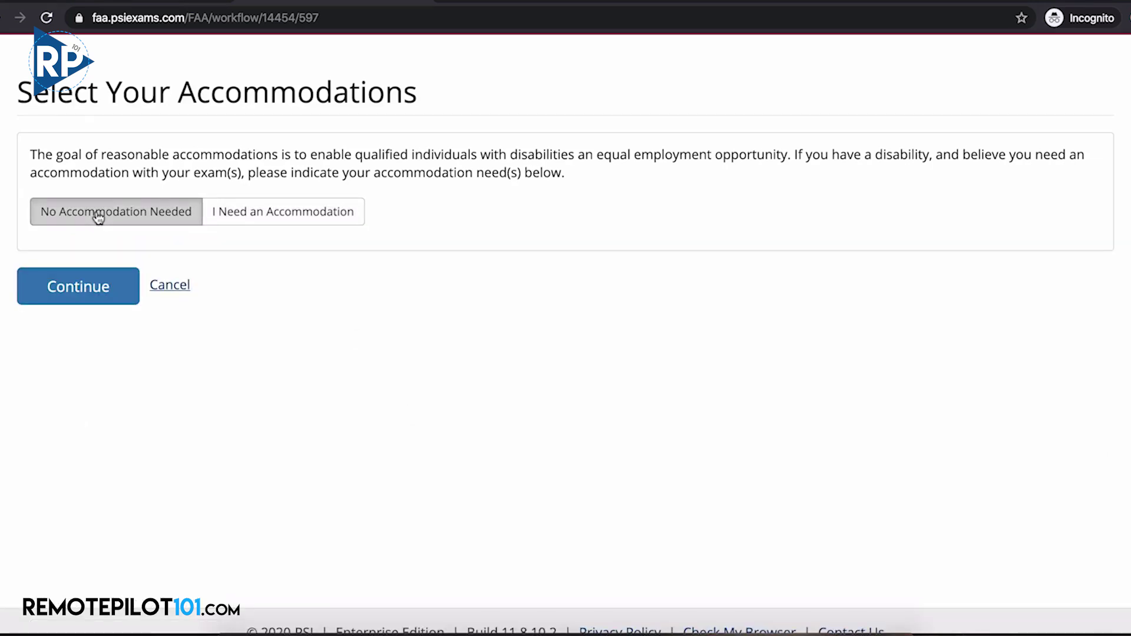
left_click(89, 287)
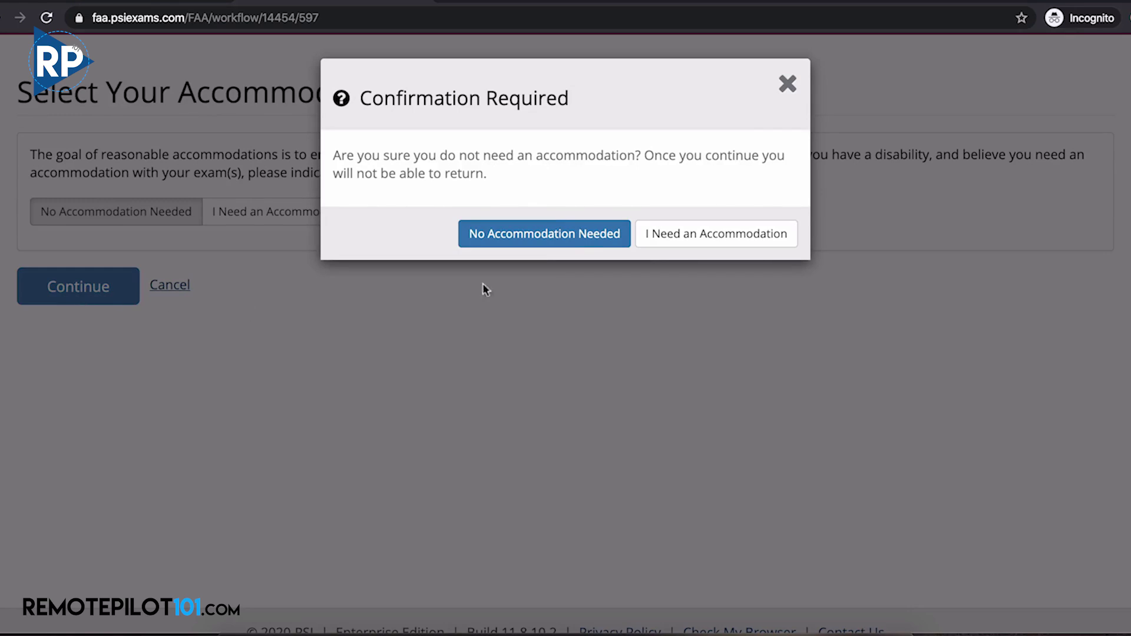
left_click(538, 243)
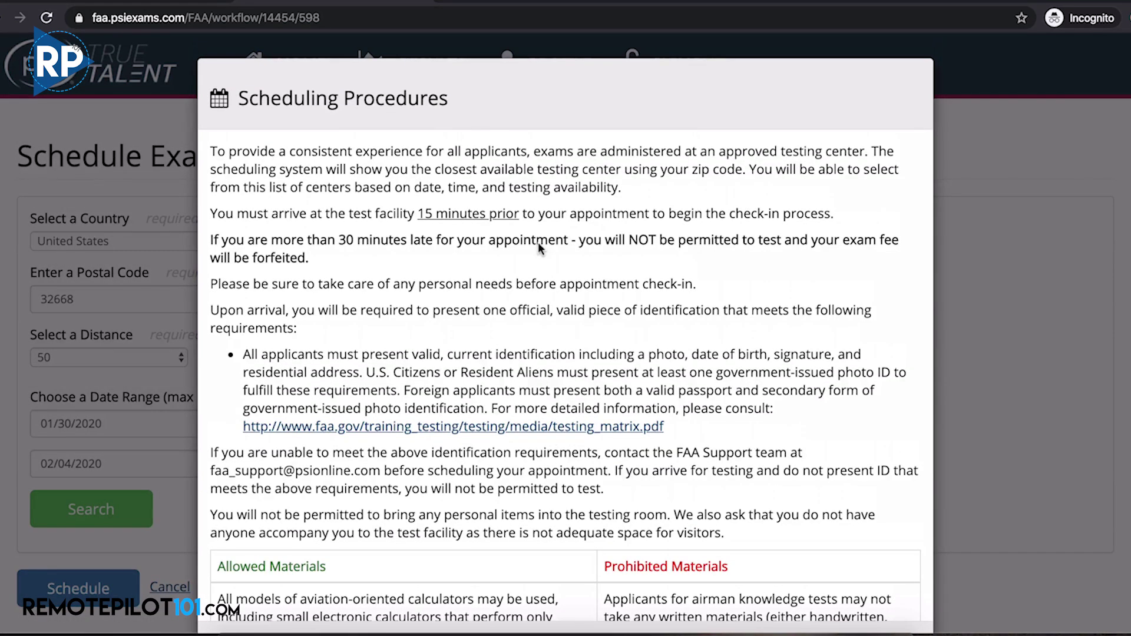
Read through the Scheduling Procedures and accept them with 'I Understand and Agree'
scroll(540, 248, "down", 3)
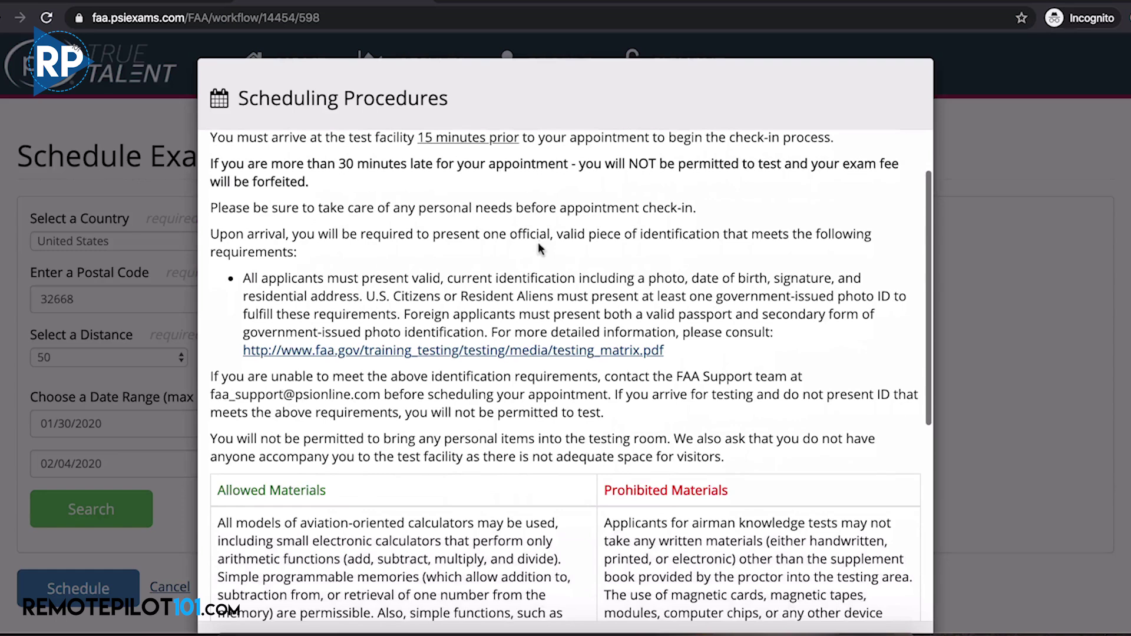
scroll(539, 245, "down", 6)
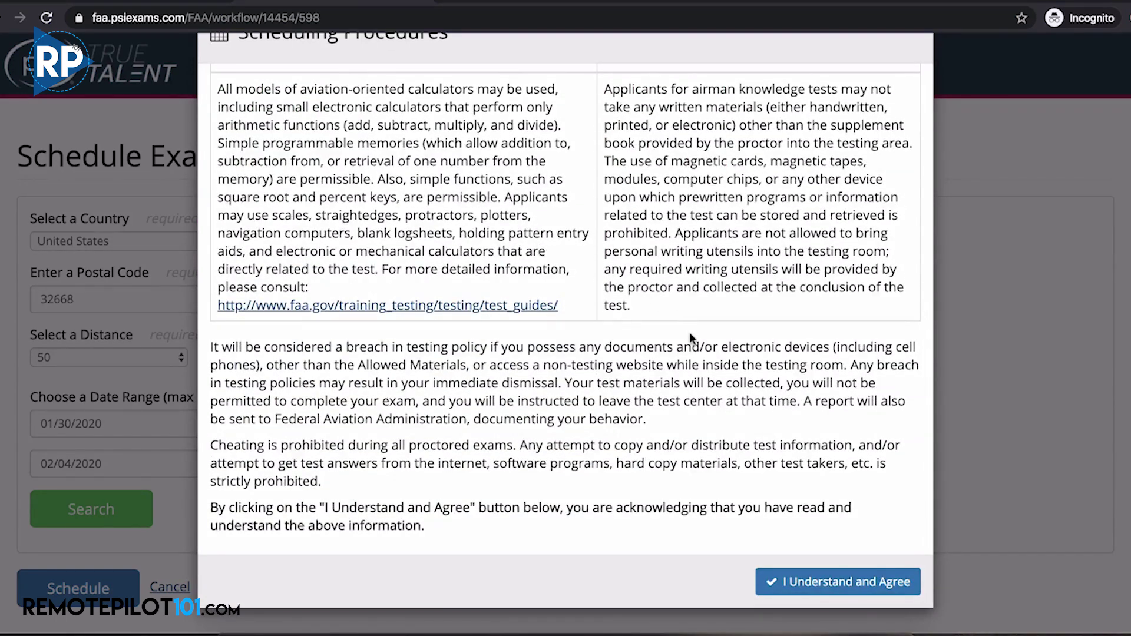
left_click(821, 582)
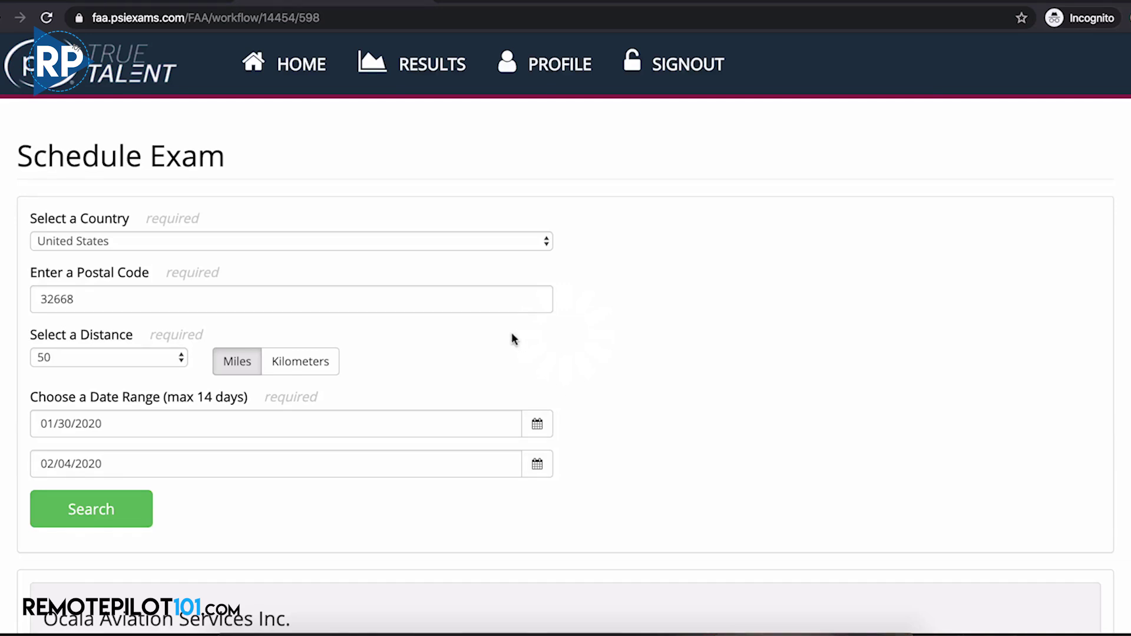
scroll(482, 334, "down", 9)
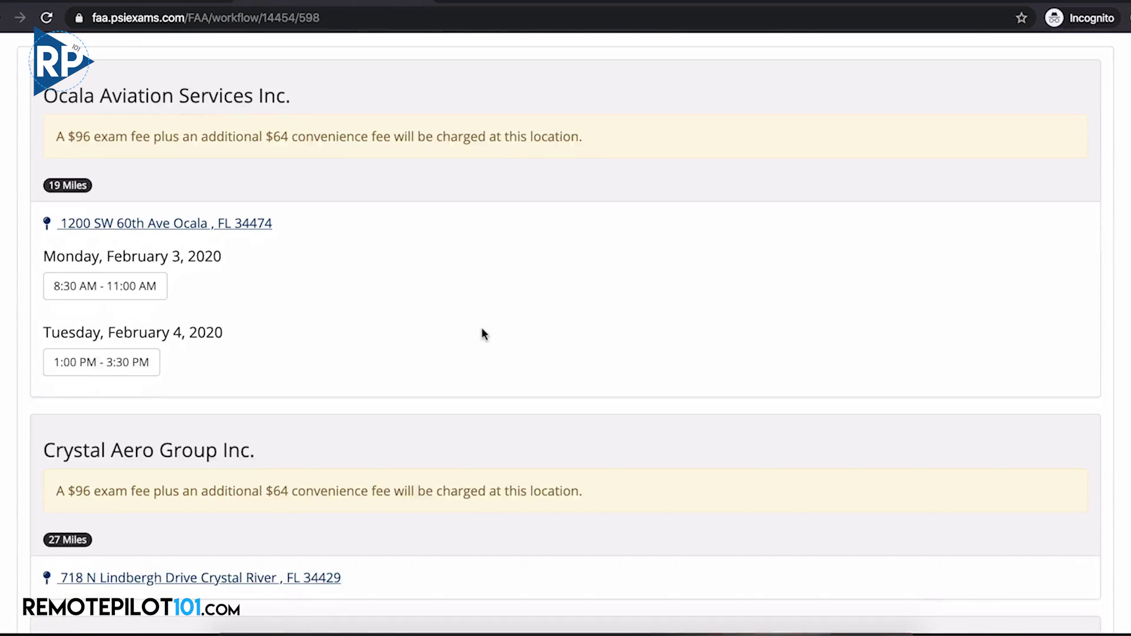
scroll(482, 334, "down", 4)
scroll(482, 335, "down", 1)
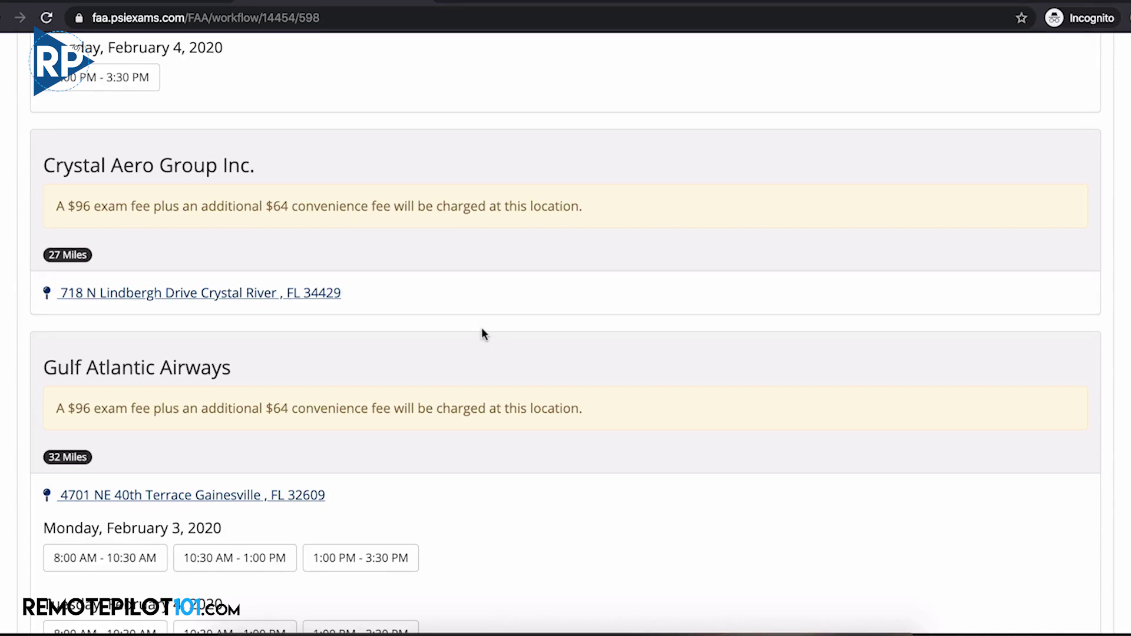
scroll(482, 334, "down", 3)
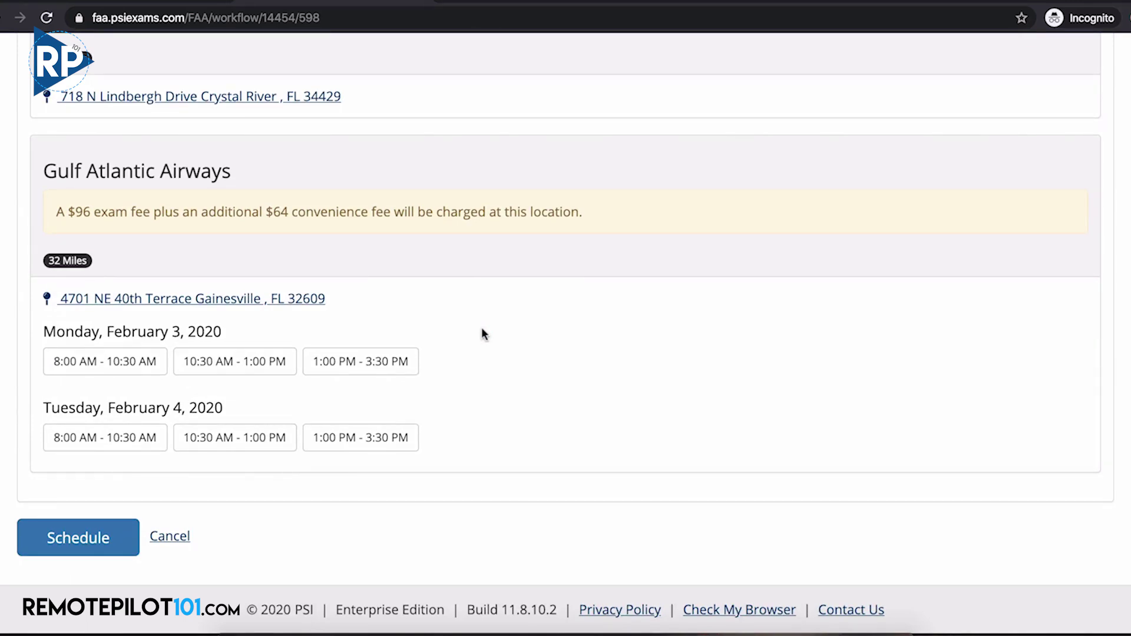
scroll(482, 334, "up", 15)
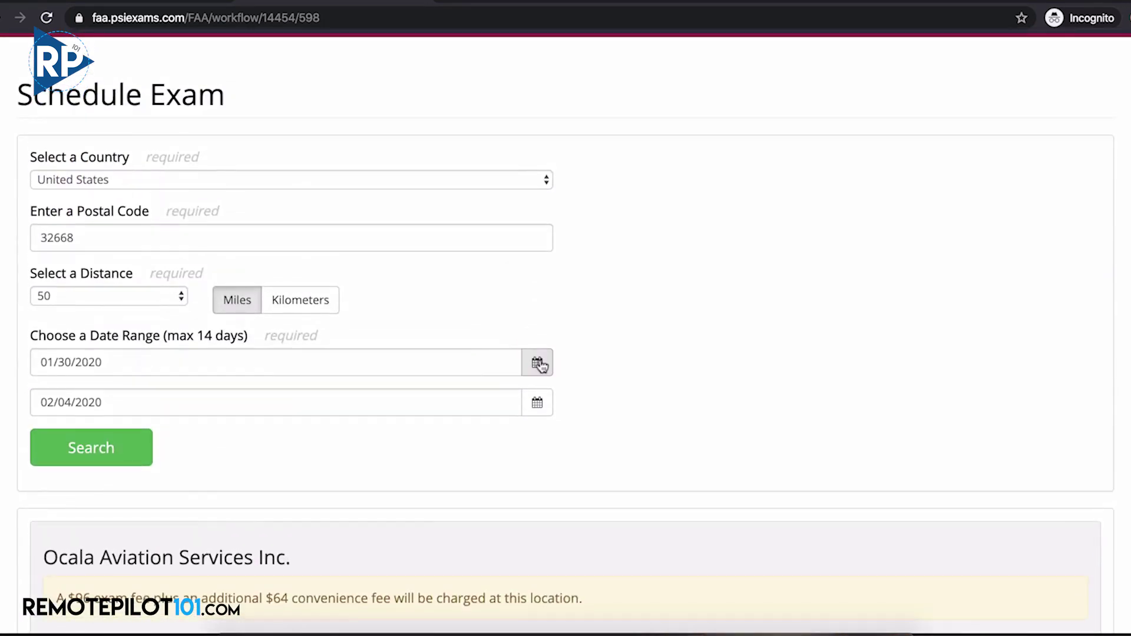
Set the search dates from February 27, 2020 to March 5, 2020 and run the search
left_click(538, 363)
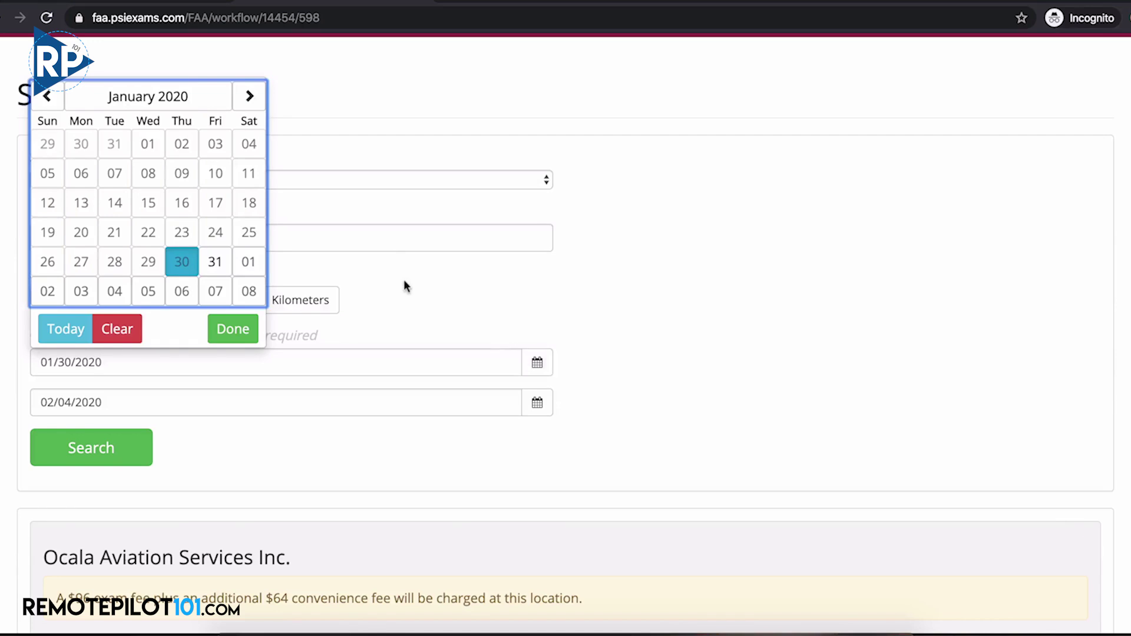
left_click(250, 97)
left_click(251, 100)
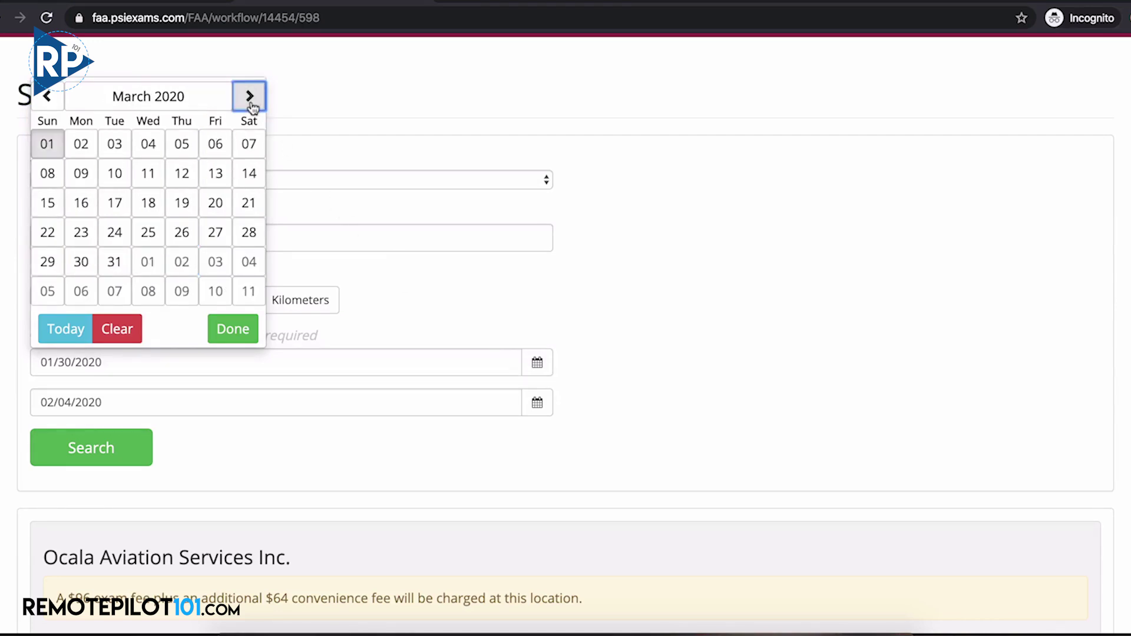
left_click(52, 104)
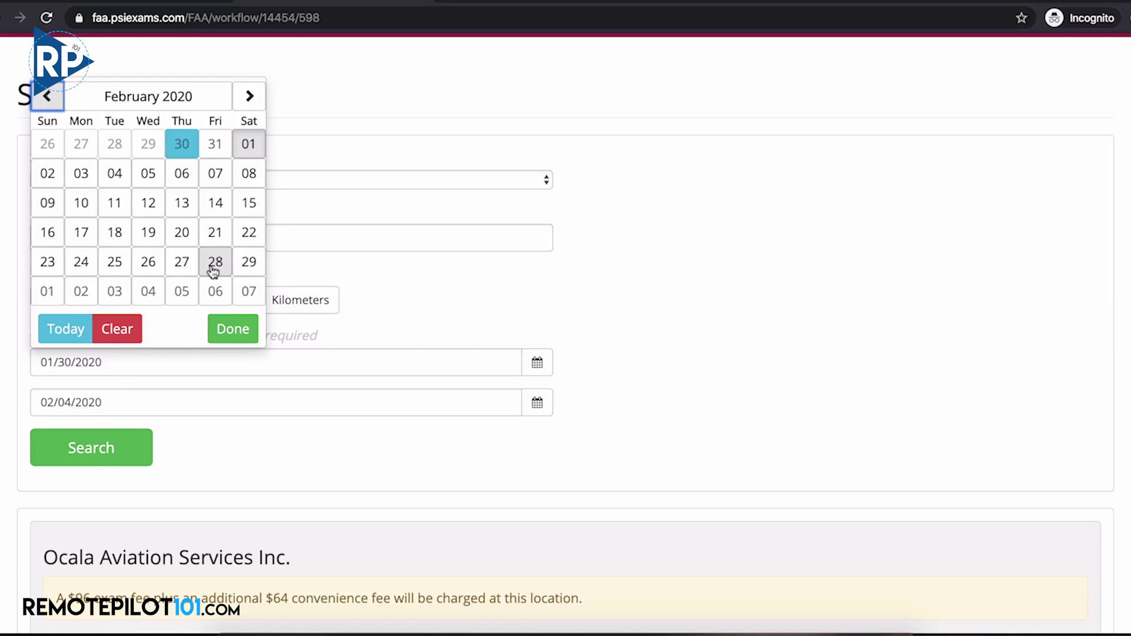
left_click(180, 262)
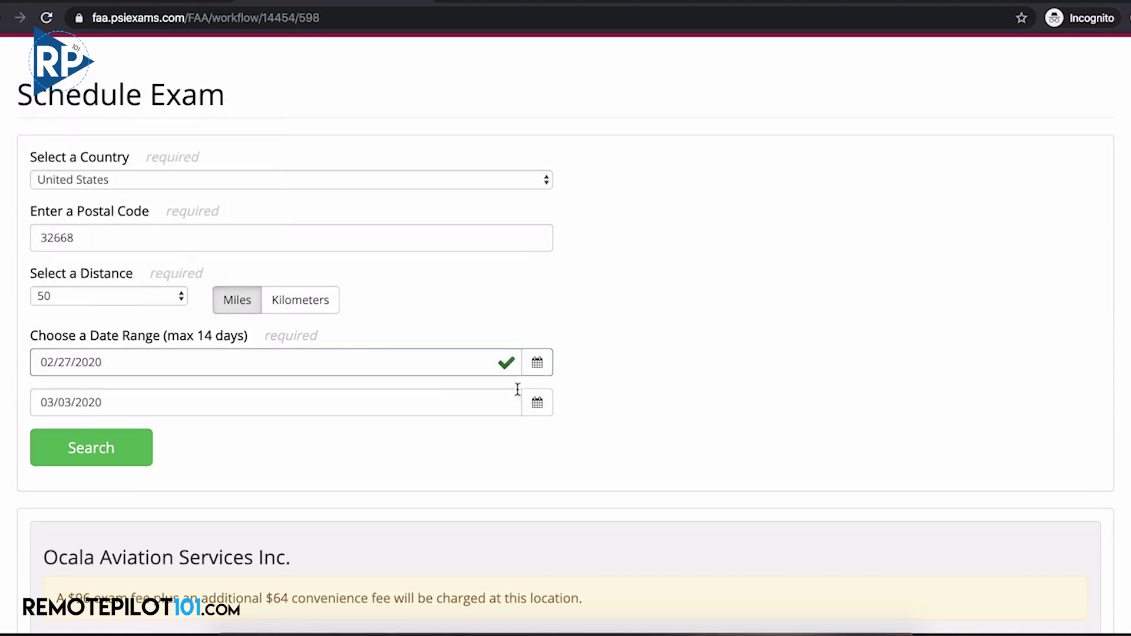
left_click(537, 405)
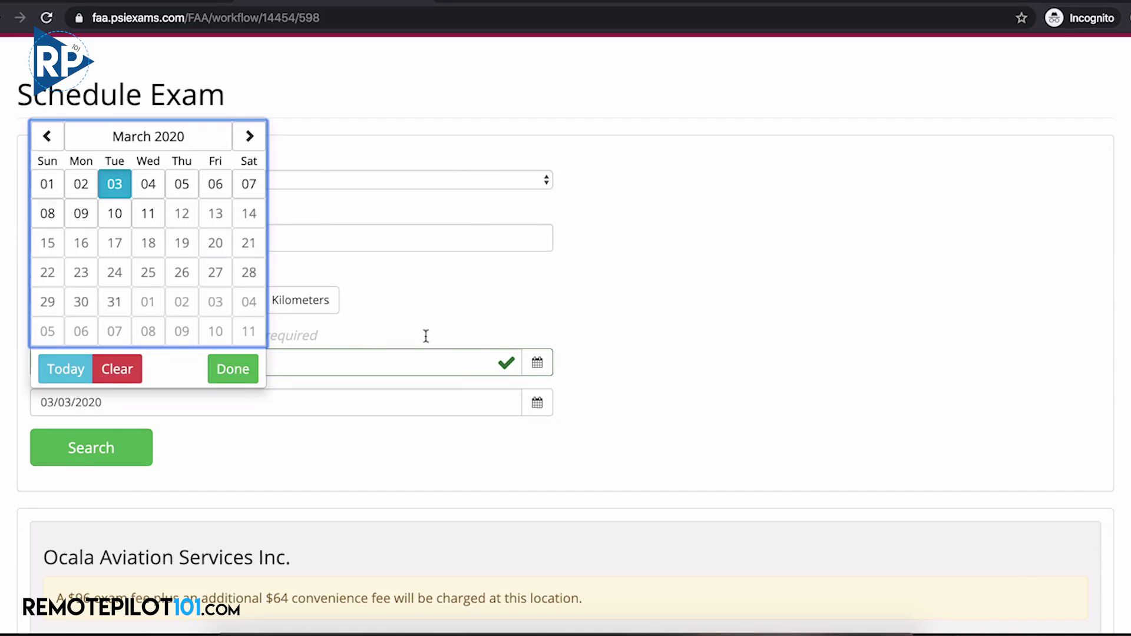
left_click(182, 185)
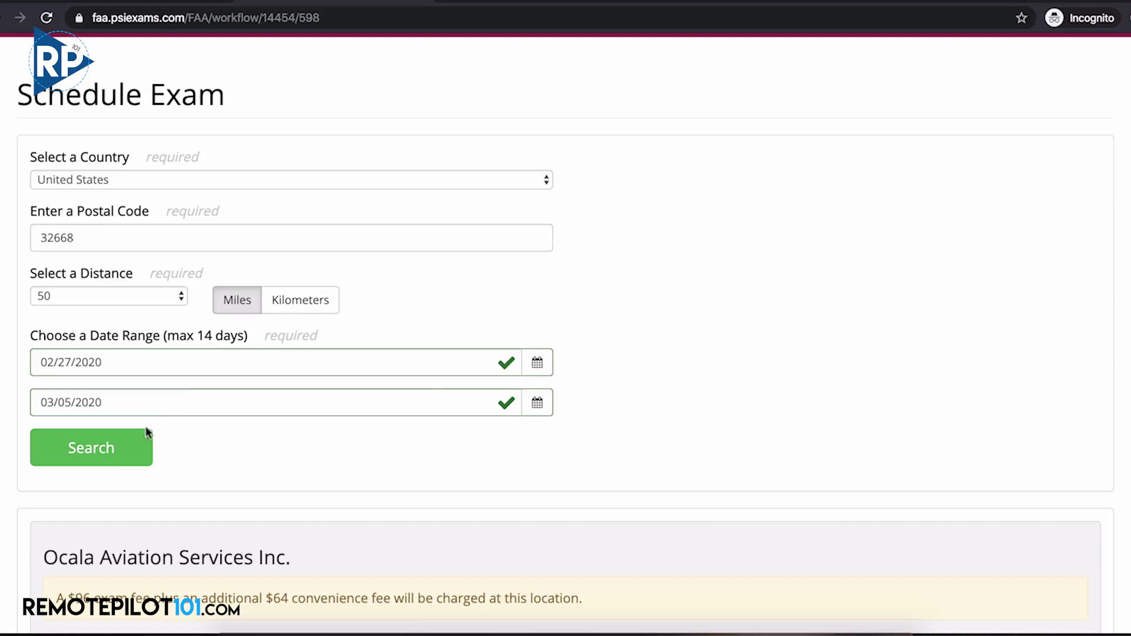
left_click(127, 449)
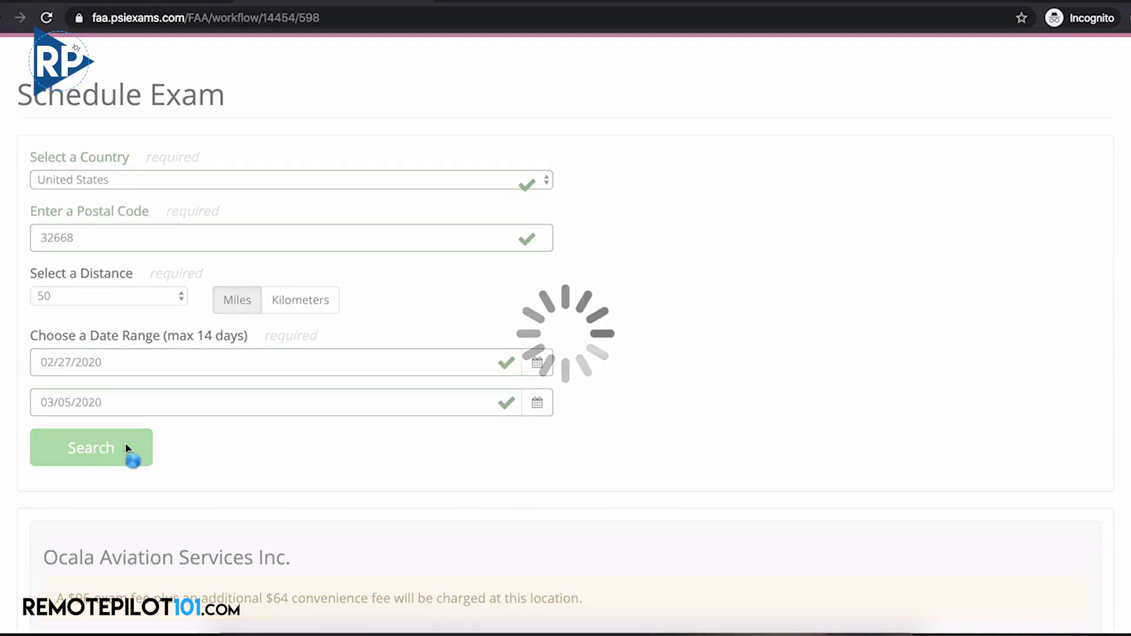
Schedule and confirm Gulf Atlantic Airways' 10:30 AM–1:00 PM slot on February 27, 2020
scroll(407, 369, "down", 10)
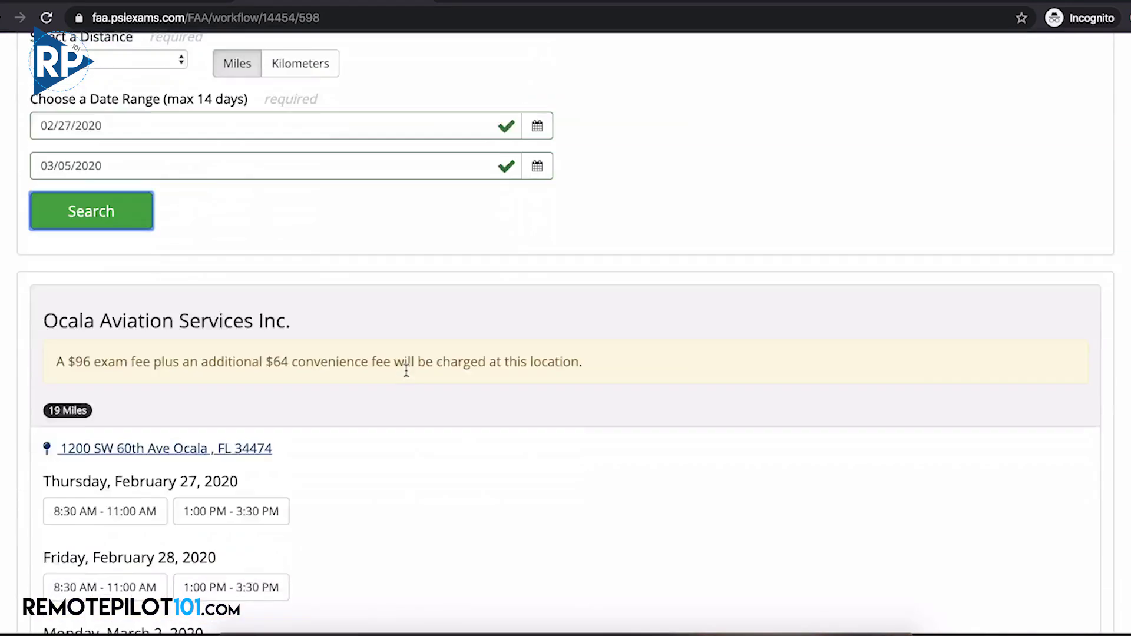
scroll(406, 371, "down", 8)
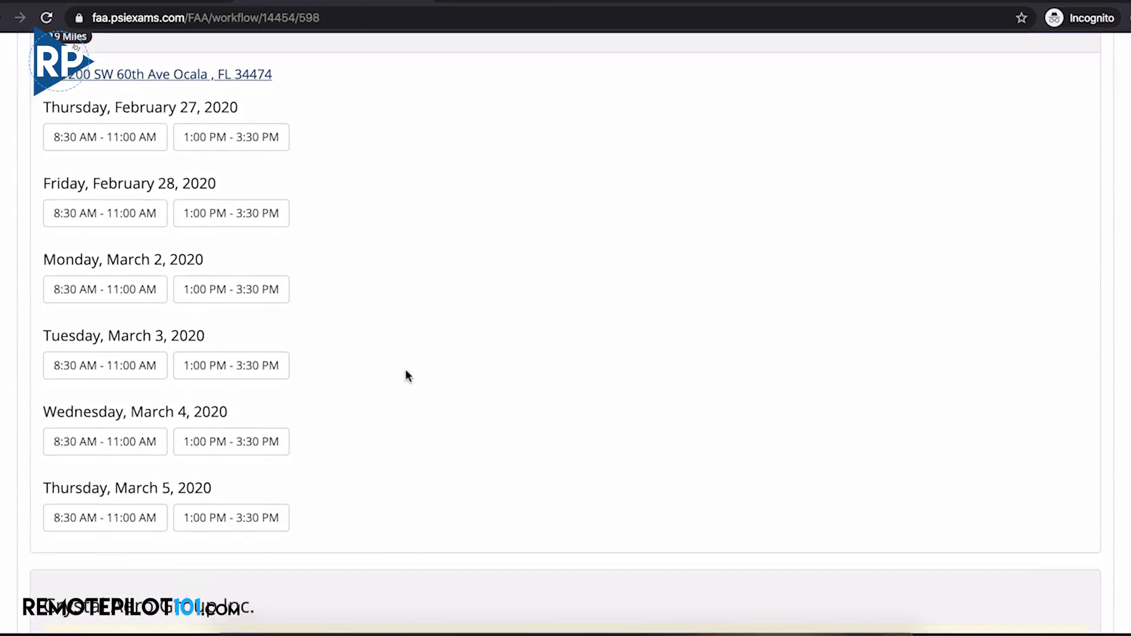
scroll(406, 372, "down", 3)
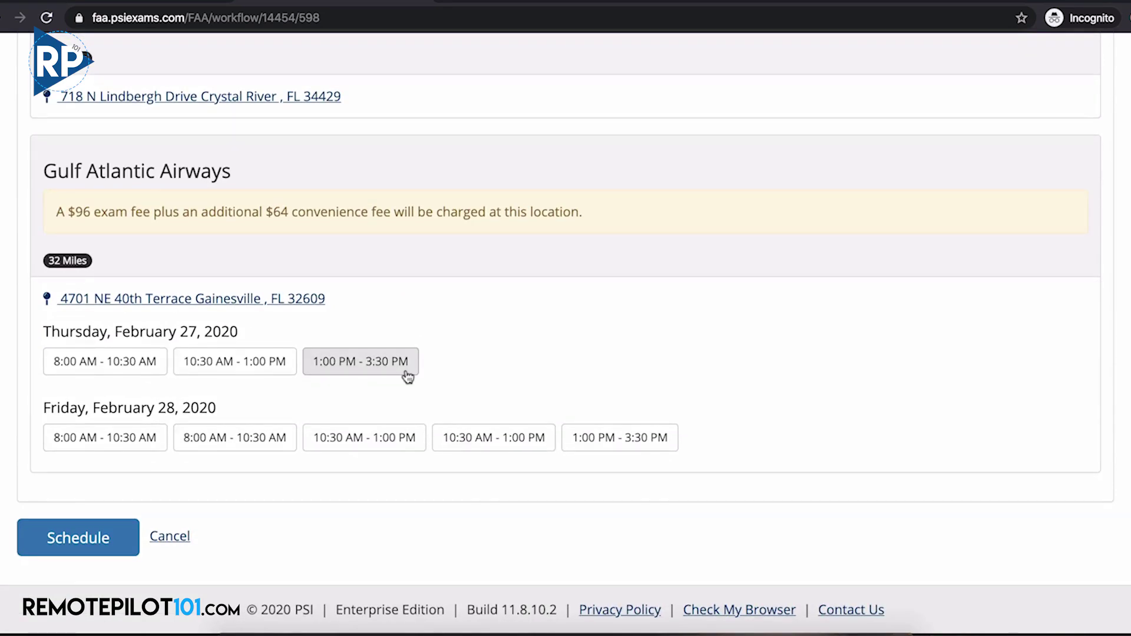
left_click(246, 374)
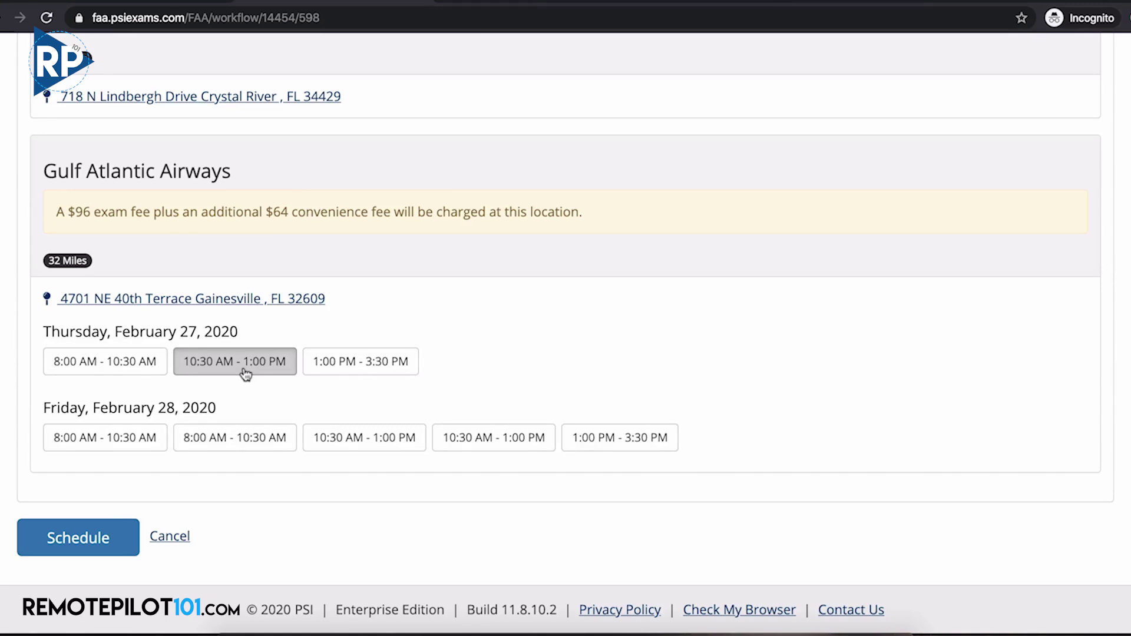
left_click(96, 543)
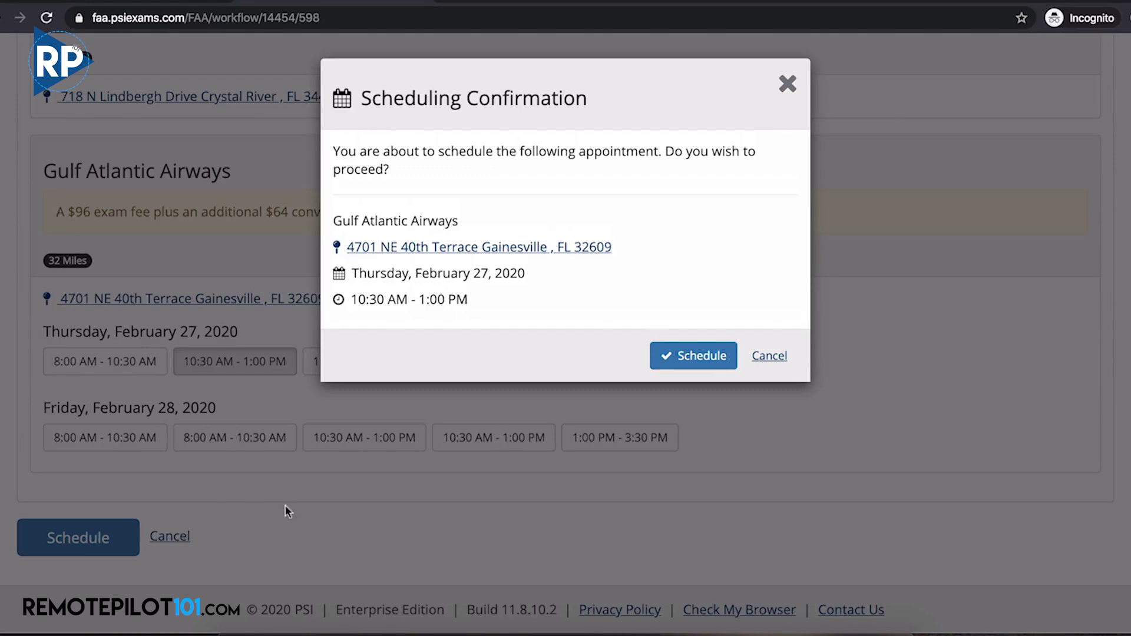
left_click(687, 357)
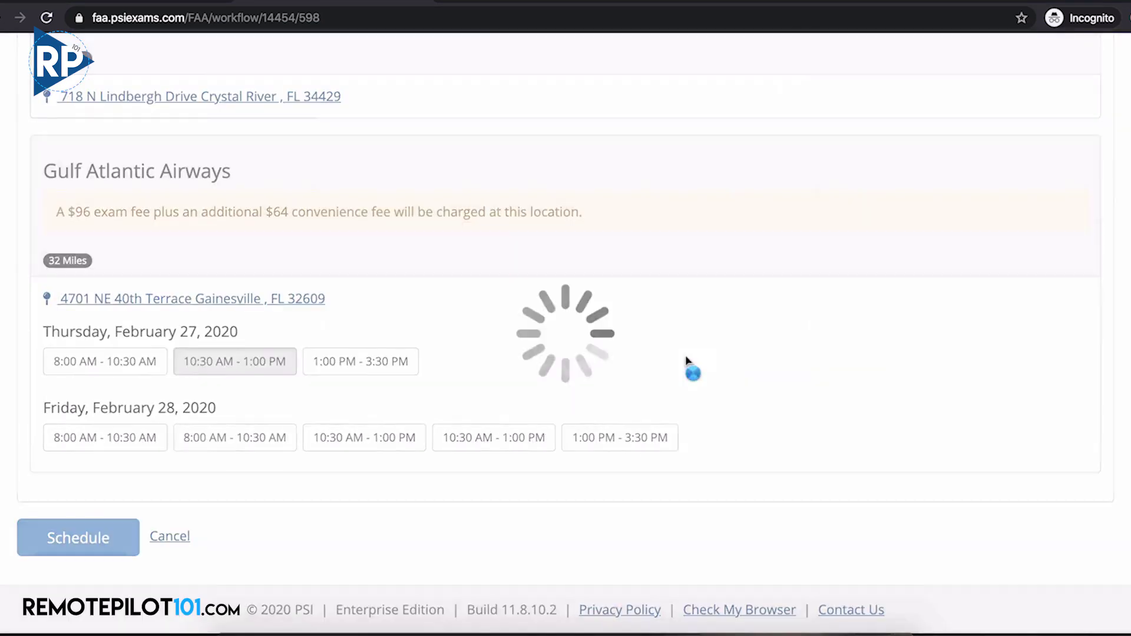